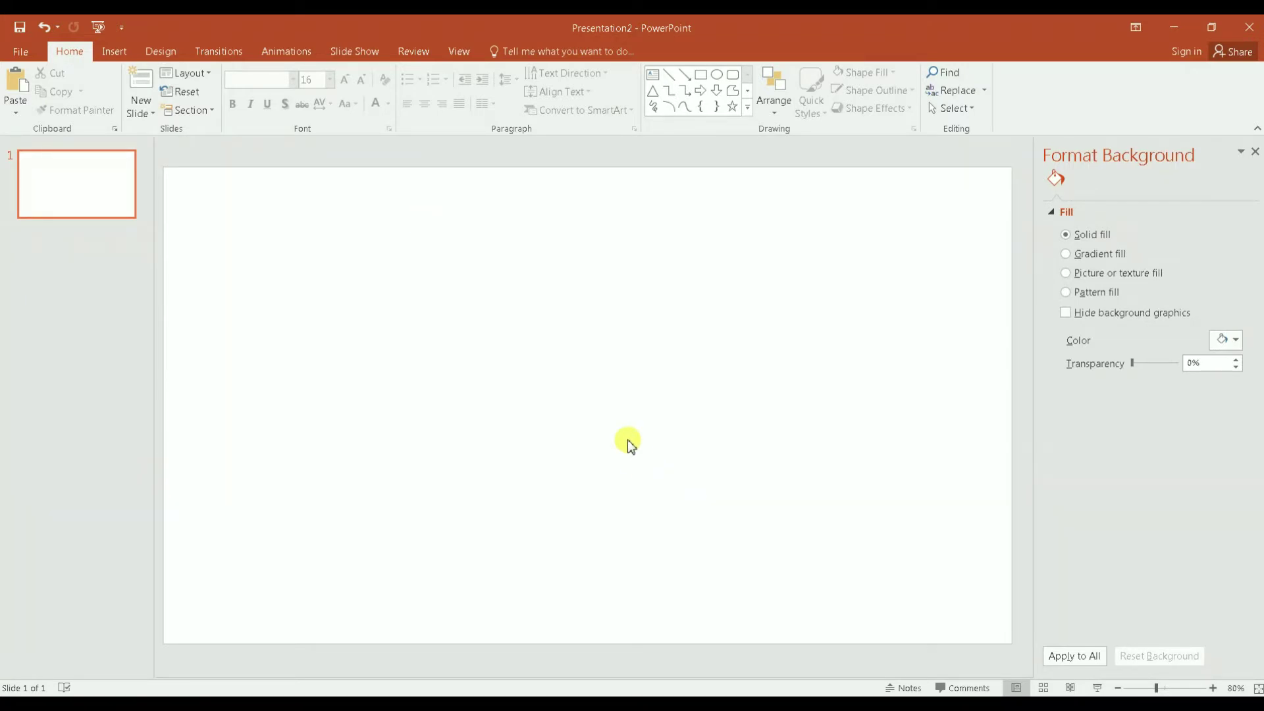
Insert a chart onto the slide, choosing the 3-D Clustered Column type
left_click(116, 53)
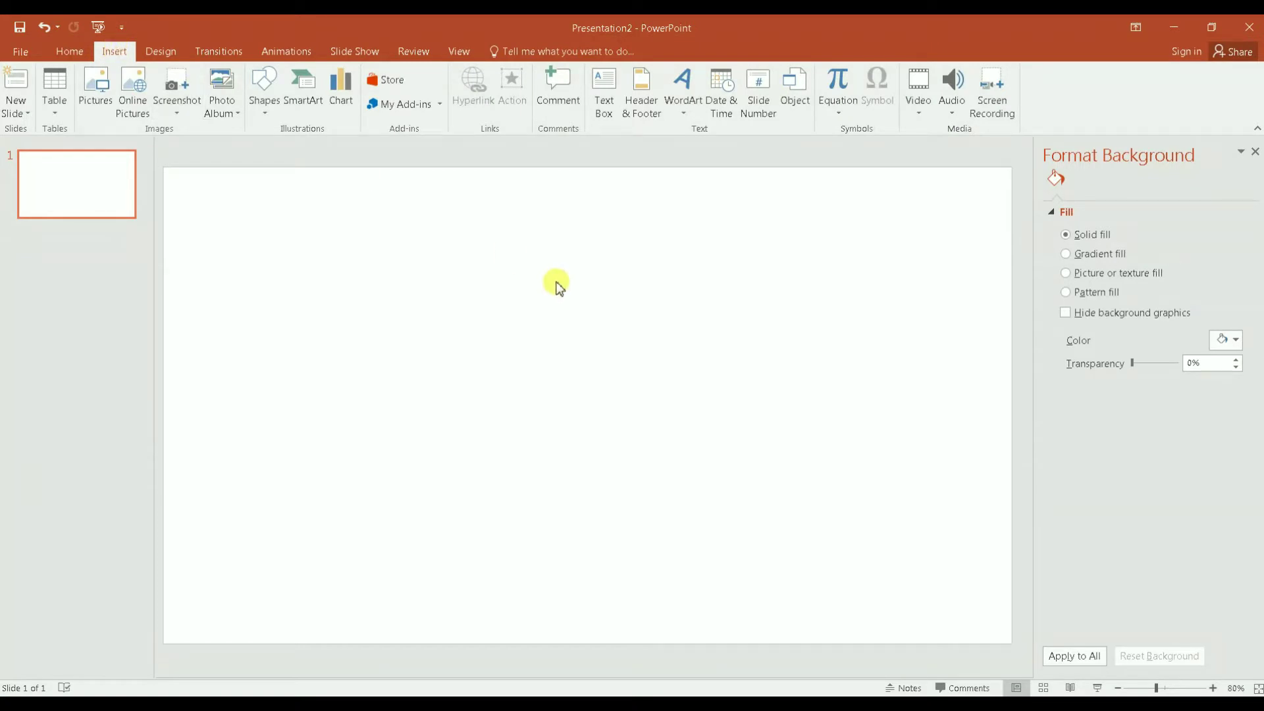
left_click(342, 93)
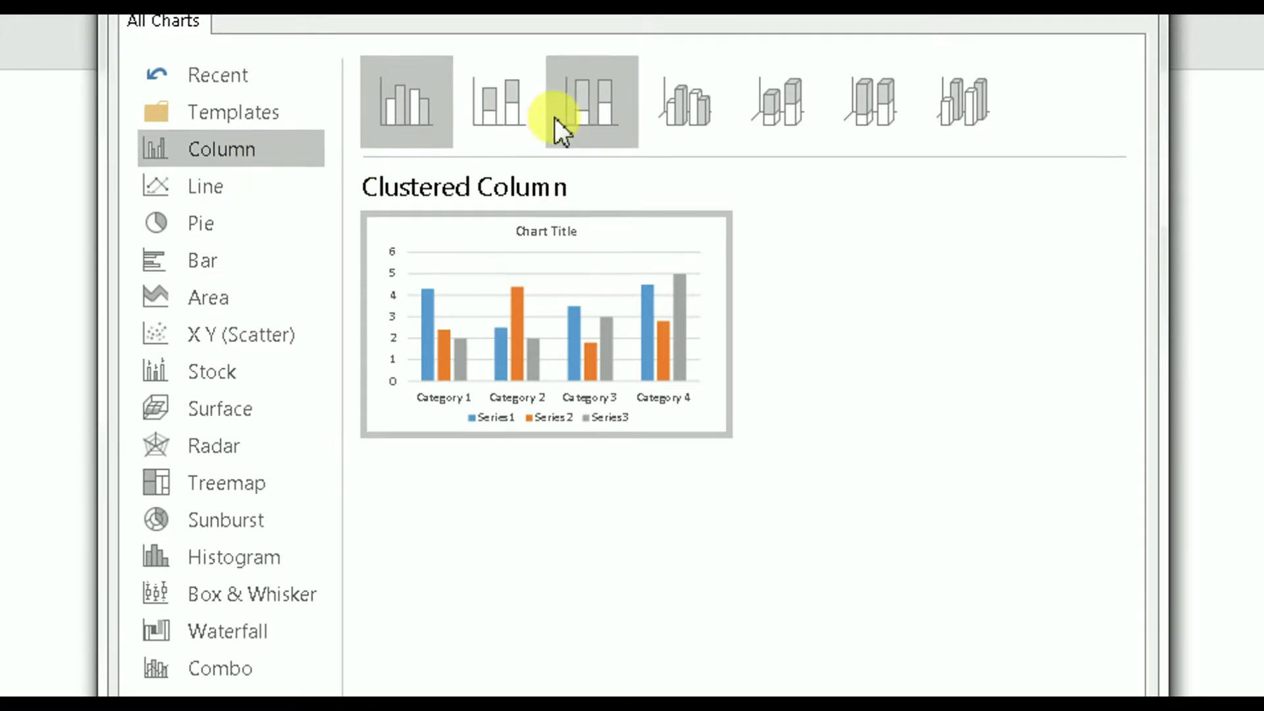
left_click(669, 116)
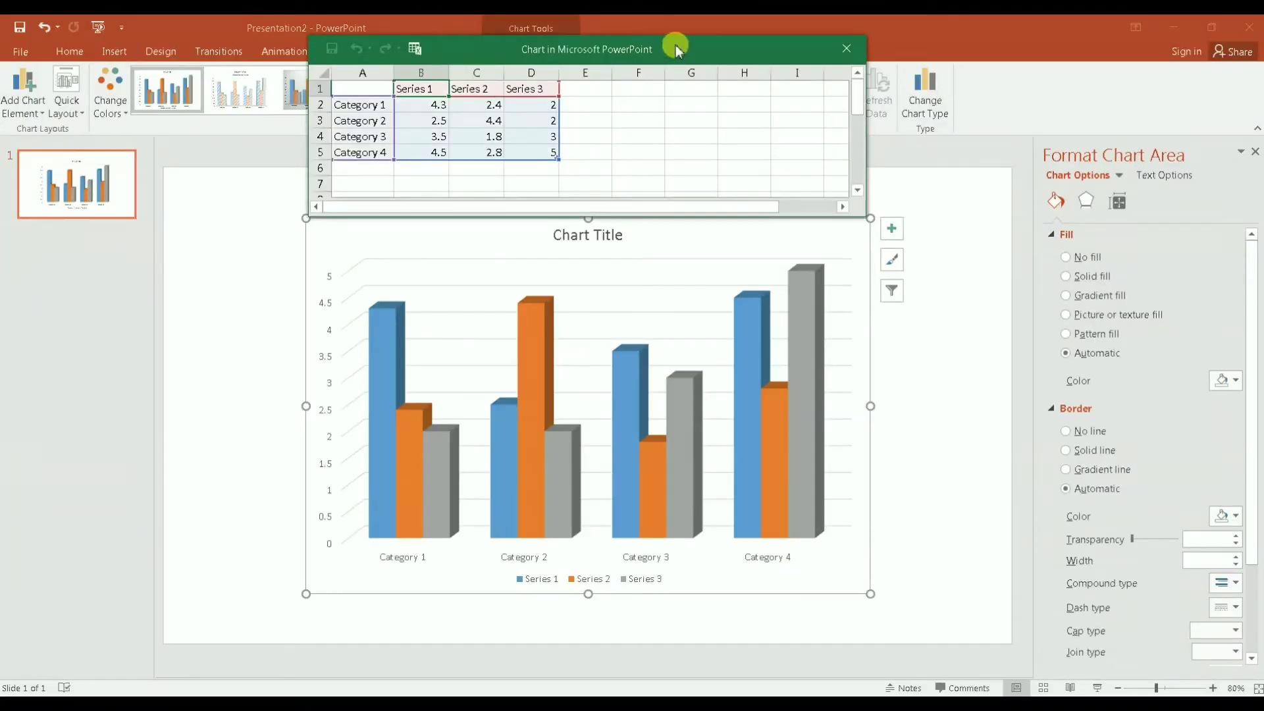
Move the chart's data sheet aside, select cell B2, and switch to the Excel stock workbook
left_click_drag(676, 46, 572, 171)
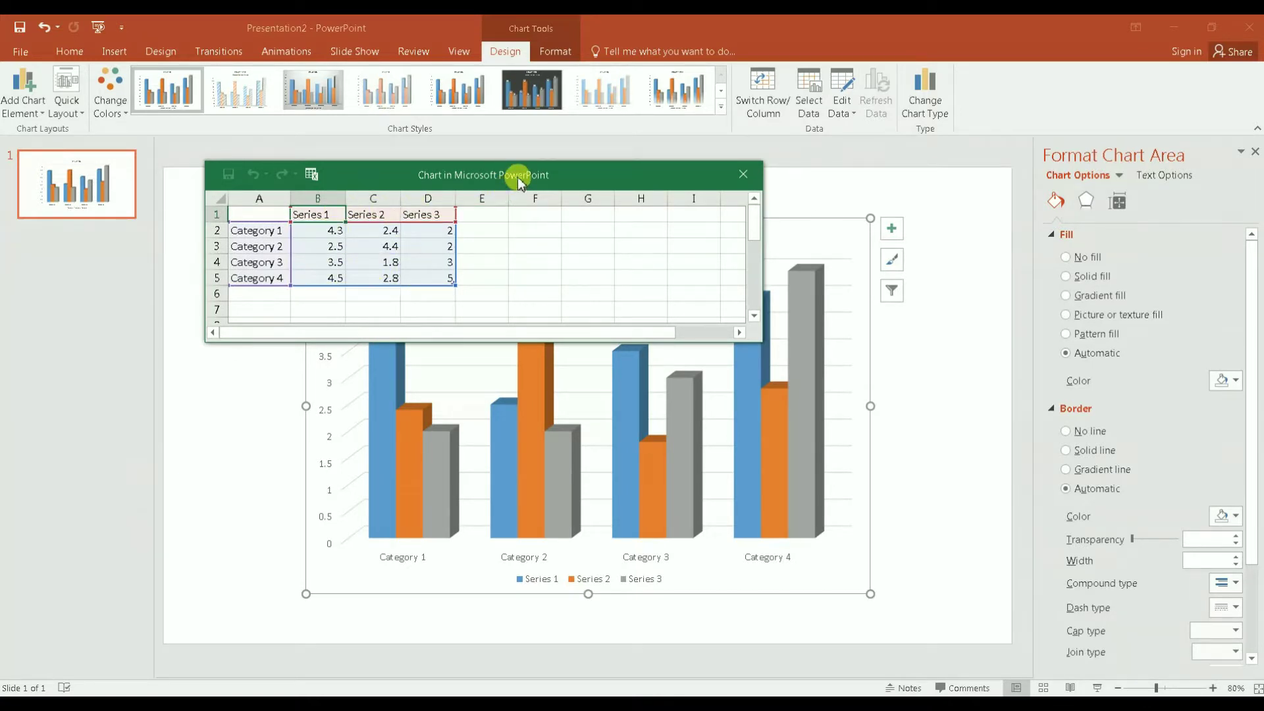
left_click_drag(518, 176, 512, 129)
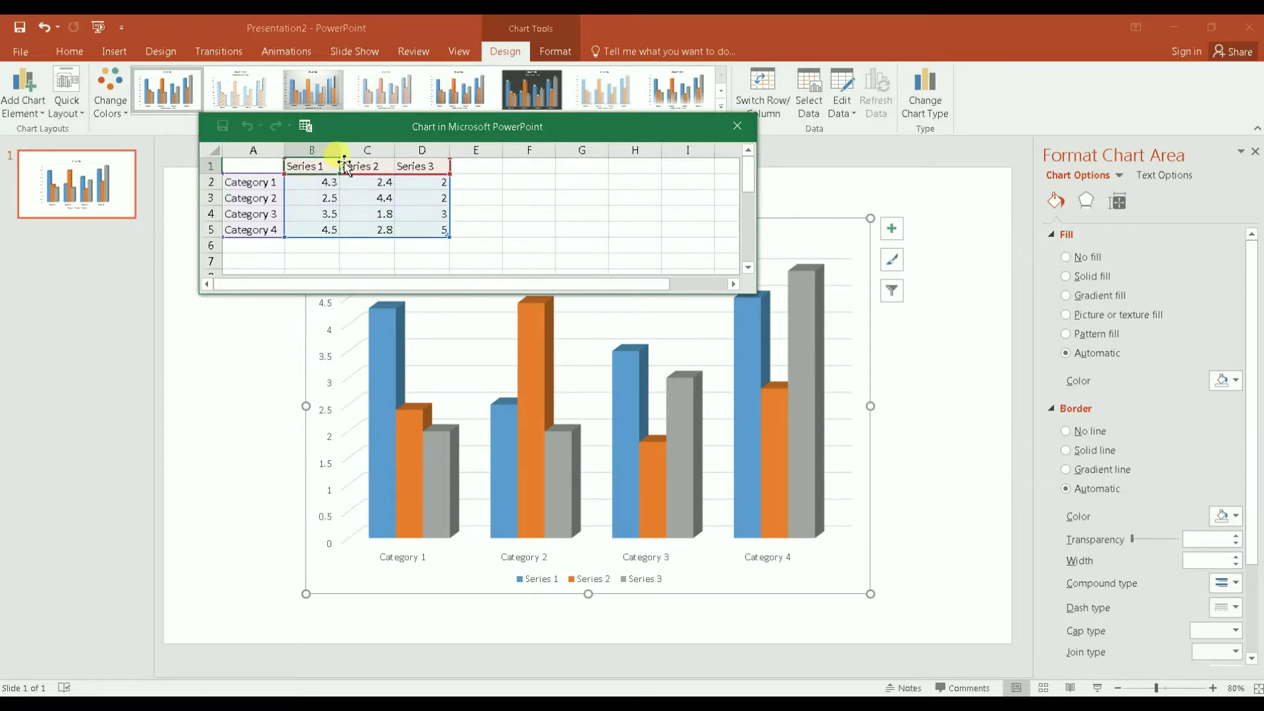
left_click(329, 186)
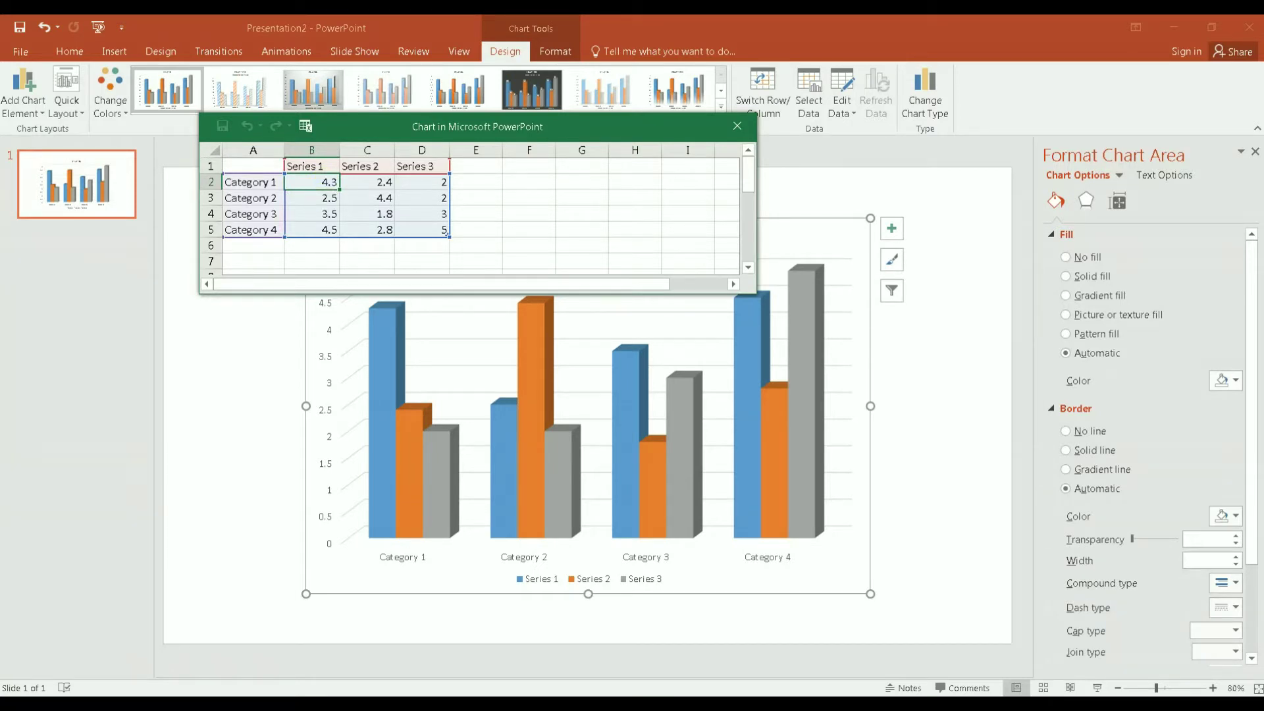
left_click(388, 632)
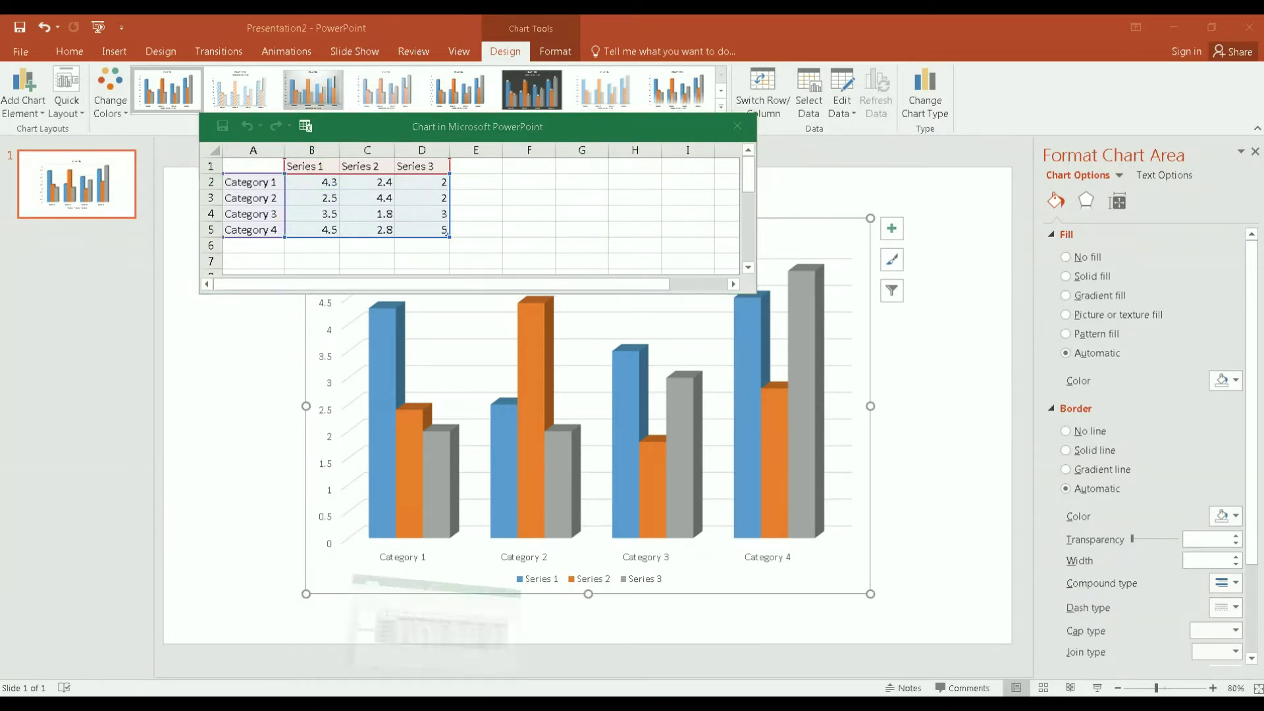
Copy the STOCKS table range B4:H8 in Excel, then minimize Excel
left_click_drag(806, 416, 349, 302)
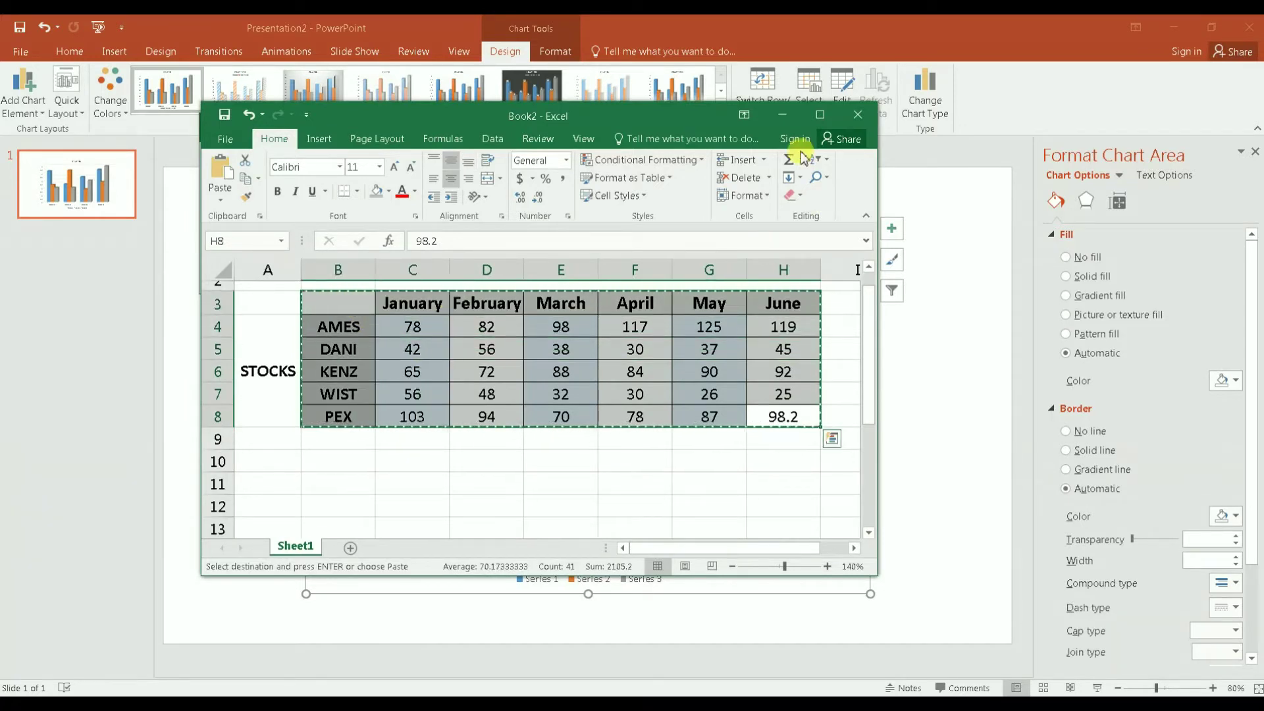
left_click(783, 115)
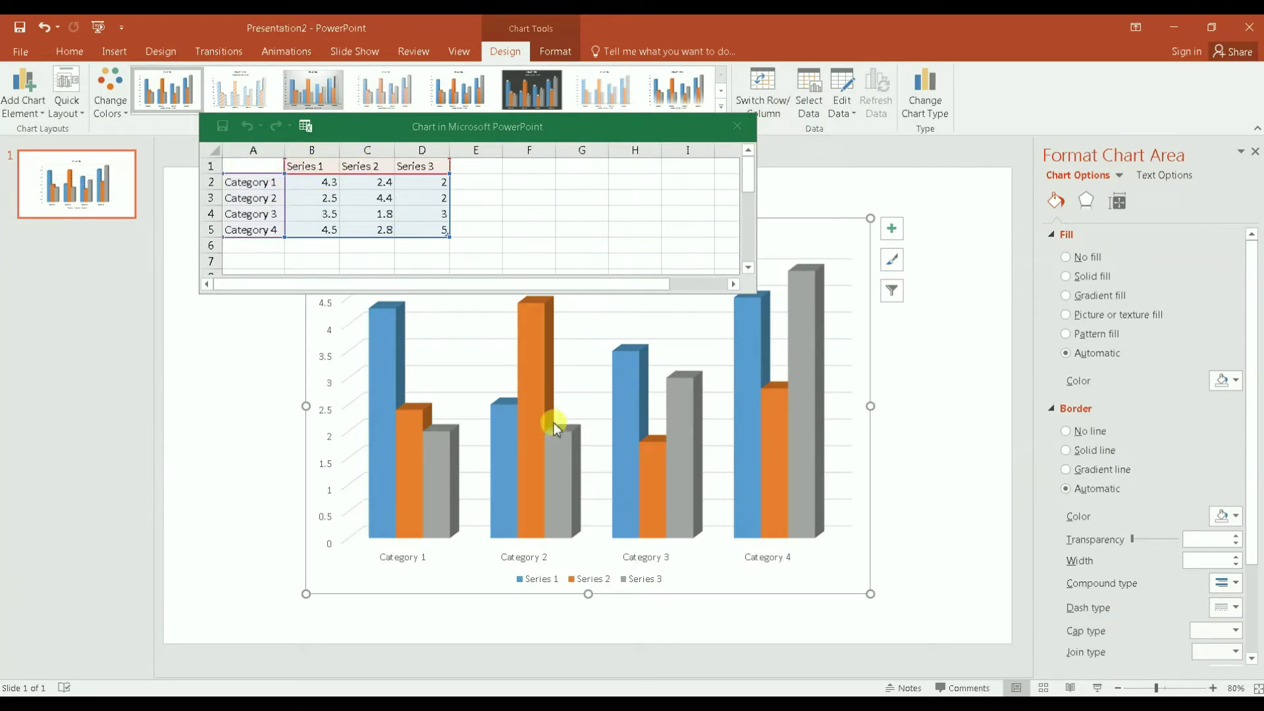
Paste the stock table into cell A1 of the chart data sheet and close the sheet
left_click(267, 162)
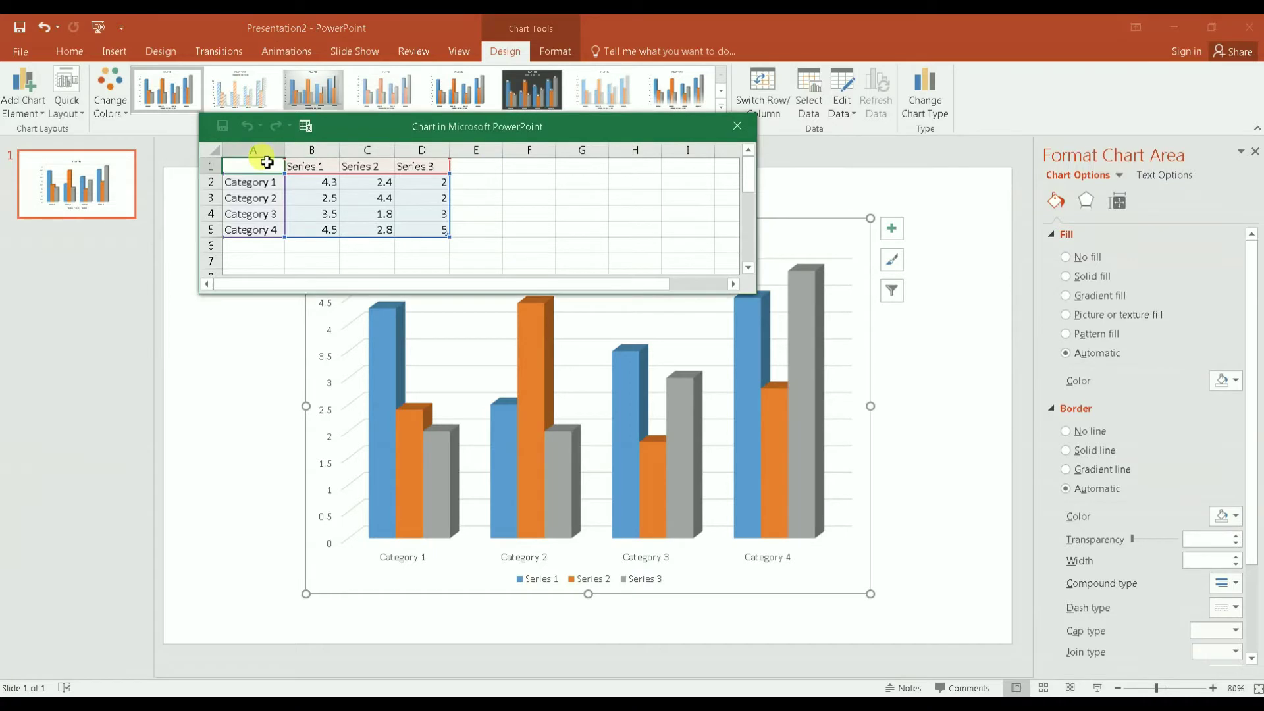
key("ctrl+v")
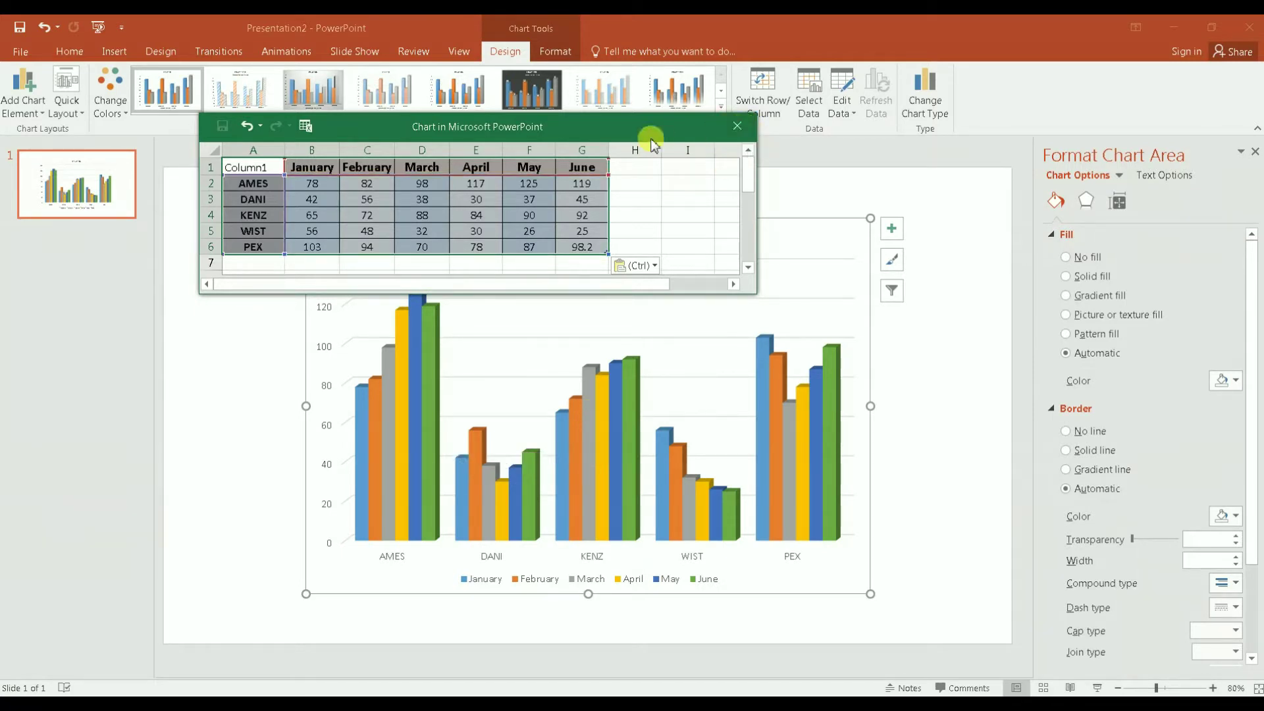
left_click(748, 132)
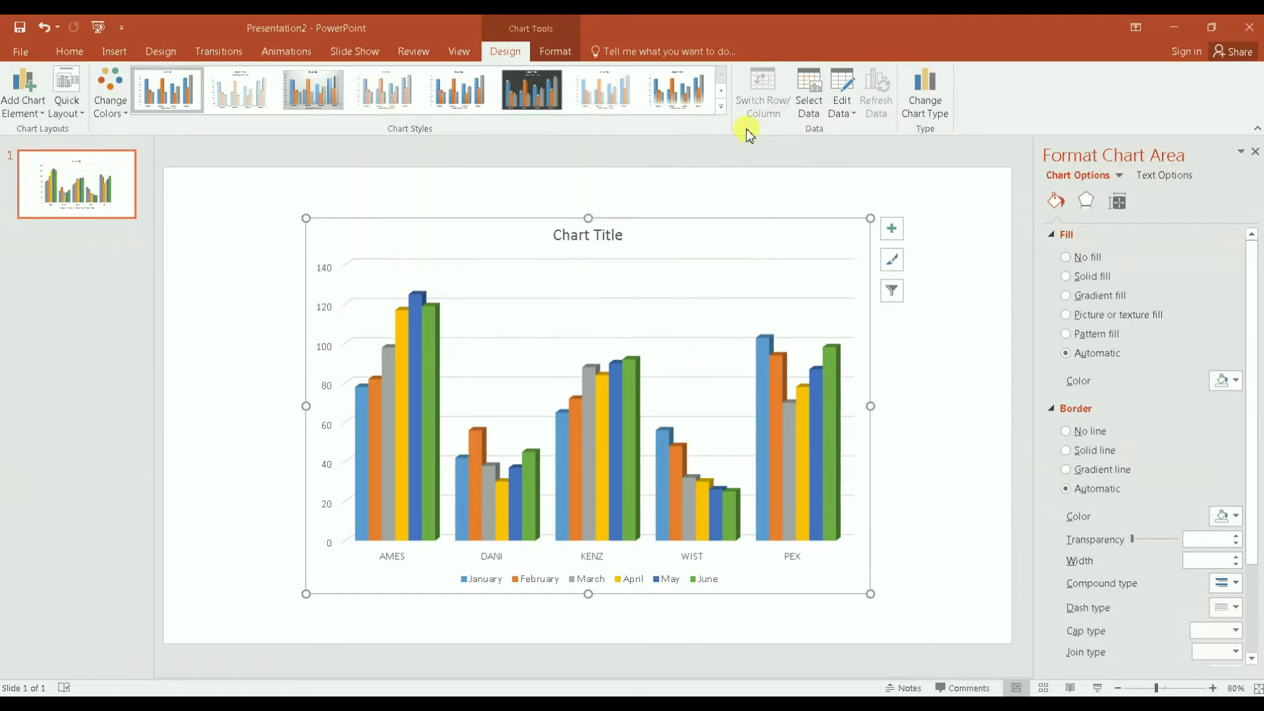
Replace the chart's placeholder title text with 'Stock Price'
left_click(599, 241)
left_click(586, 236)
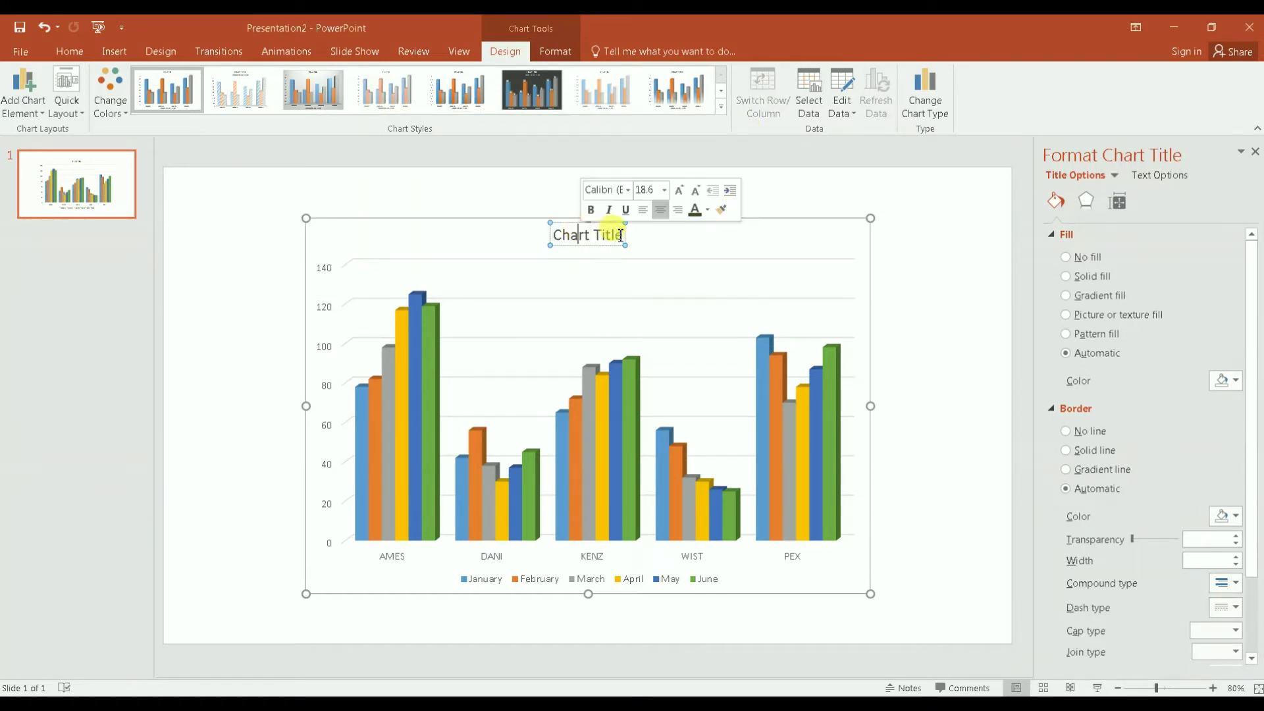
left_click_drag(620, 235, 546, 231)
type("Stock")
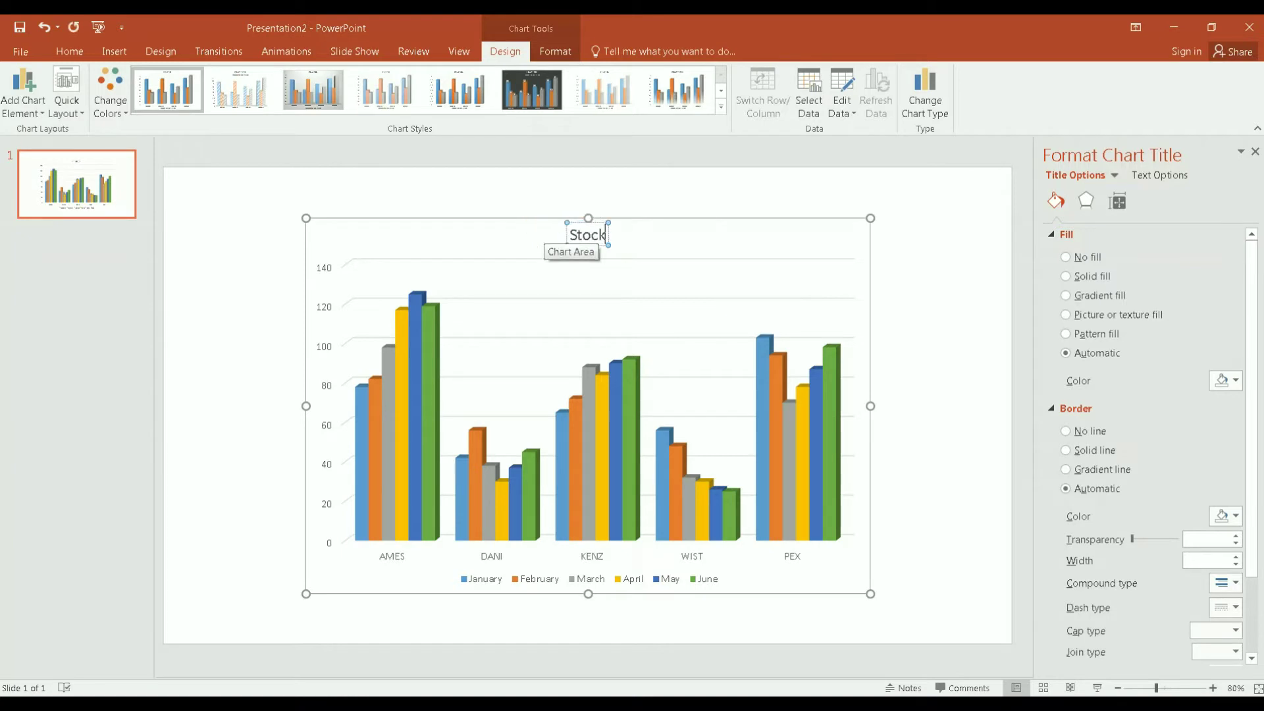
type(" Price")
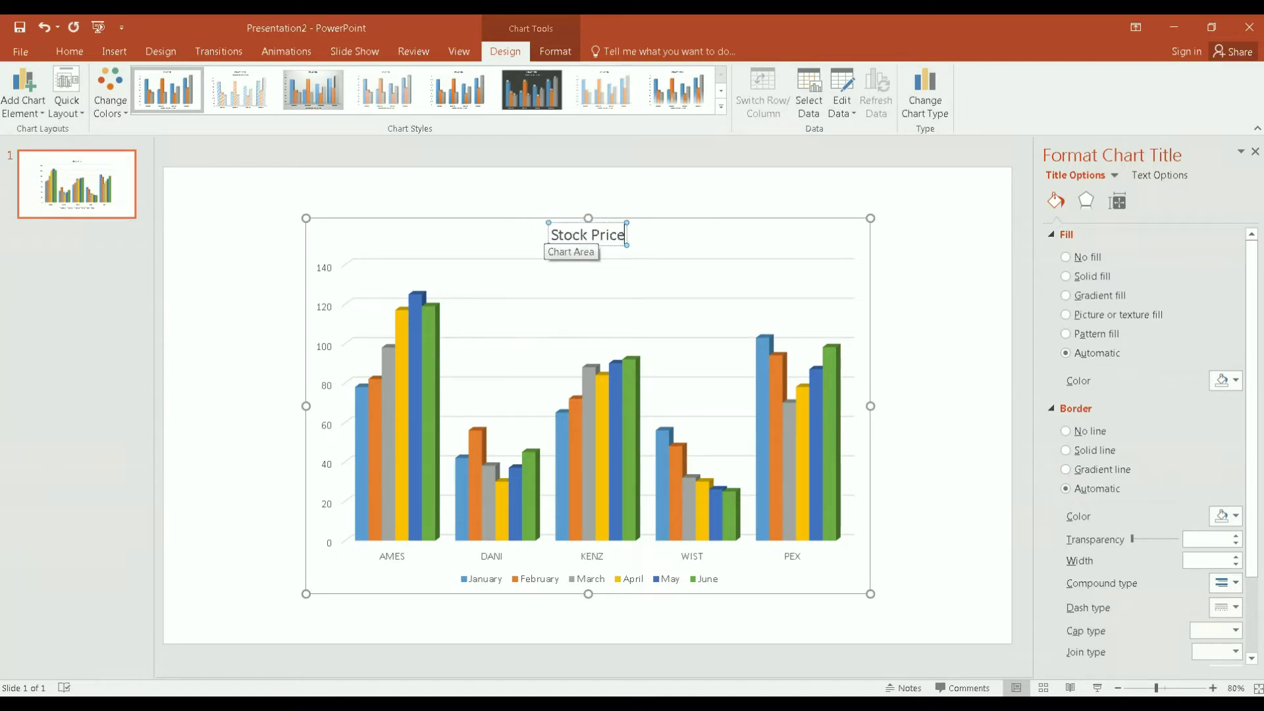
left_click(605, 235)
left_click(116, 52)
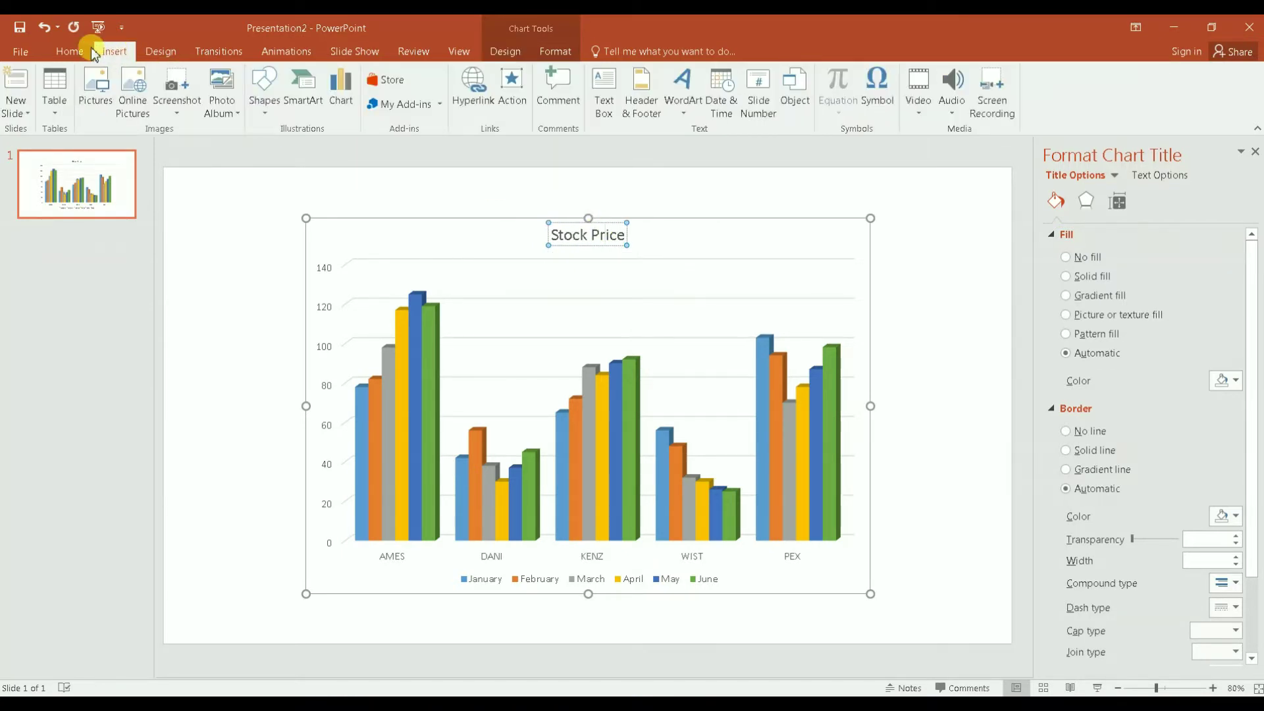
left_click(70, 51)
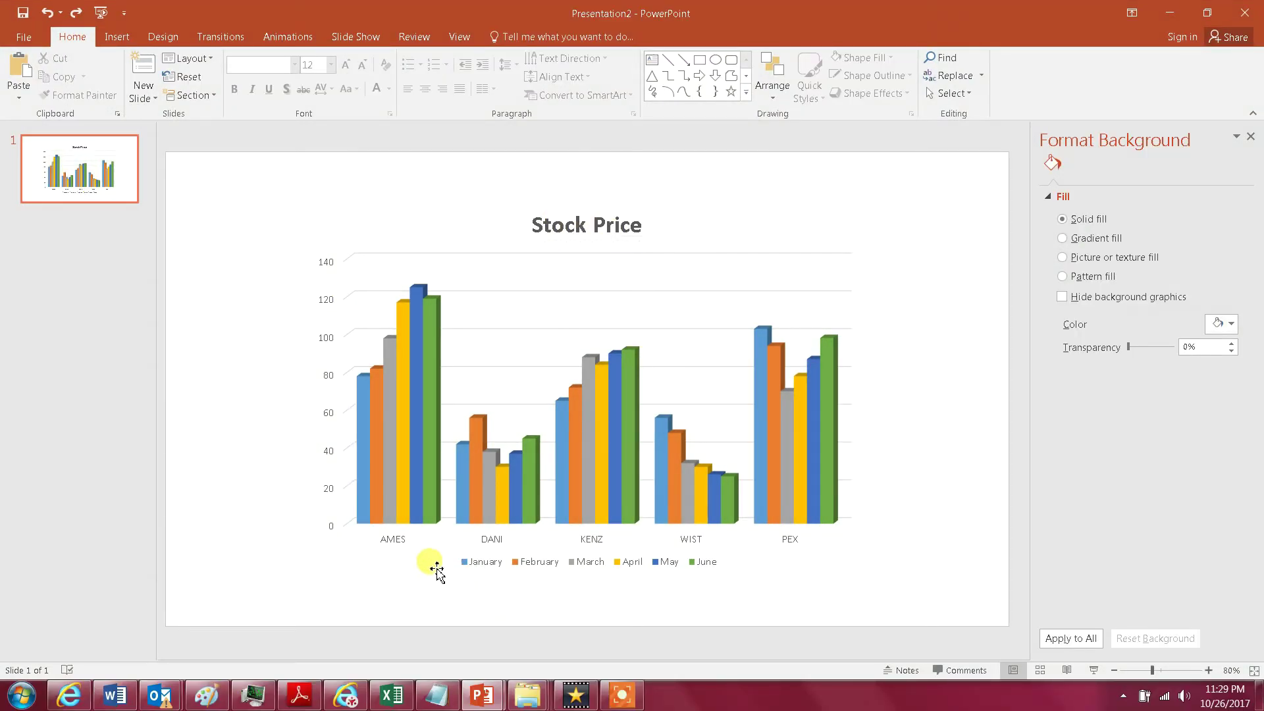
Make the stock-name axis labels bold at 18 pt
left_click(401, 546)
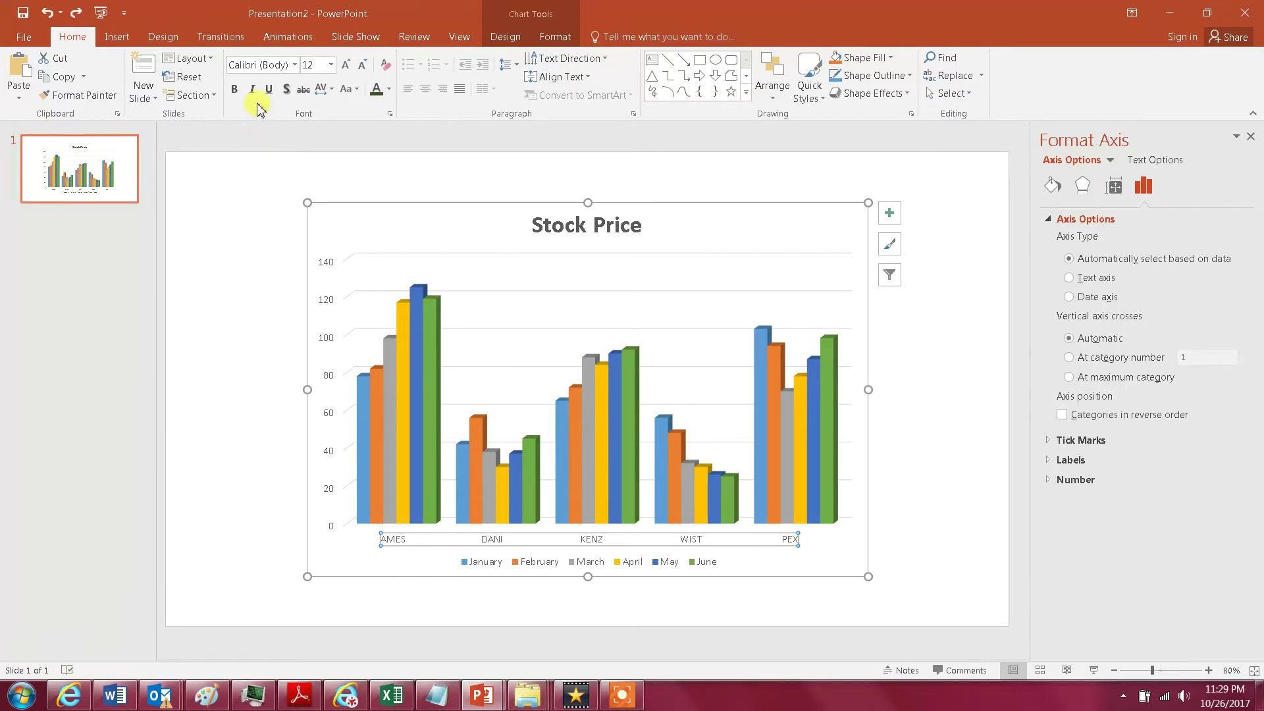
left_click(235, 90)
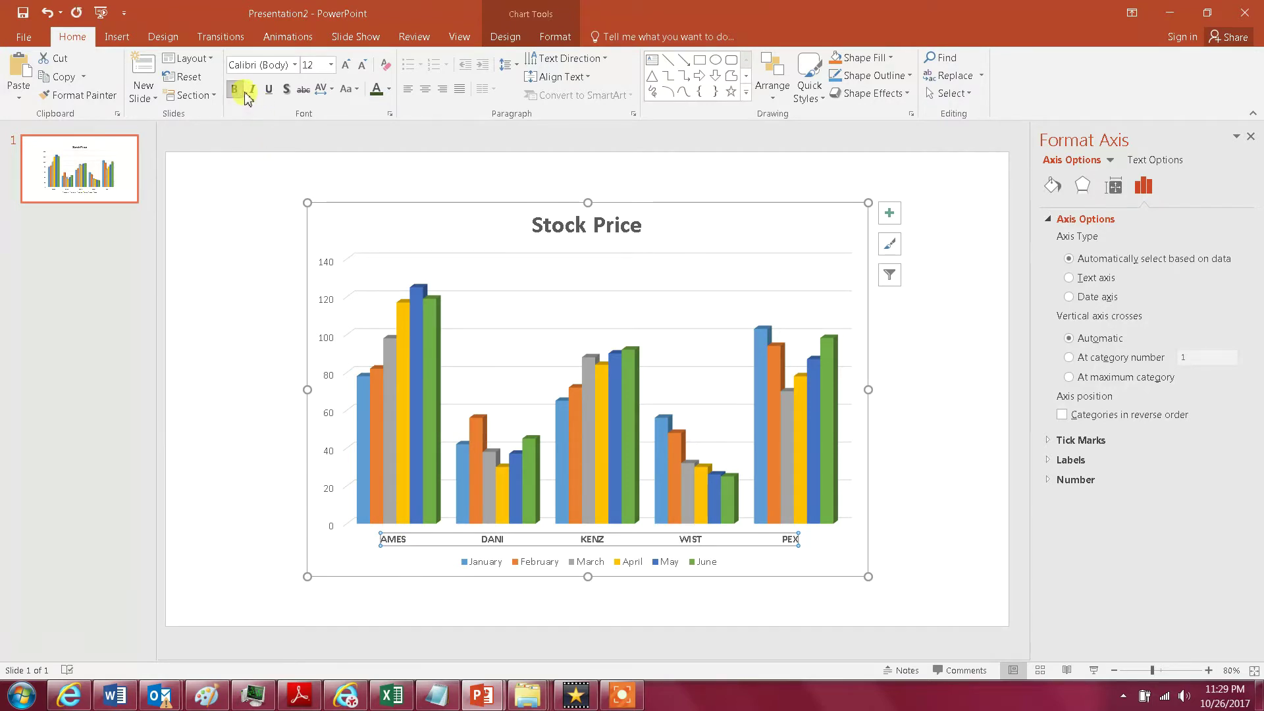
left_click(323, 64)
type("18")
key("Return")
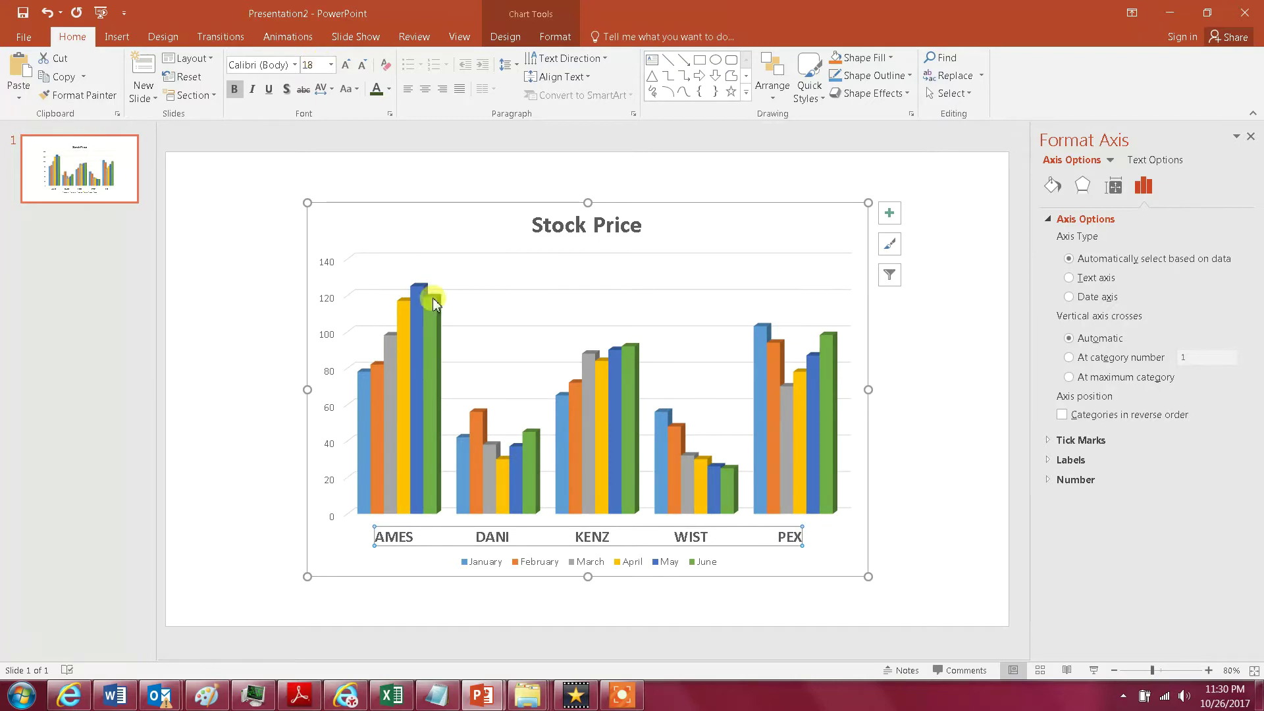
Make the month legend bold at 18 pt
left_click(495, 566)
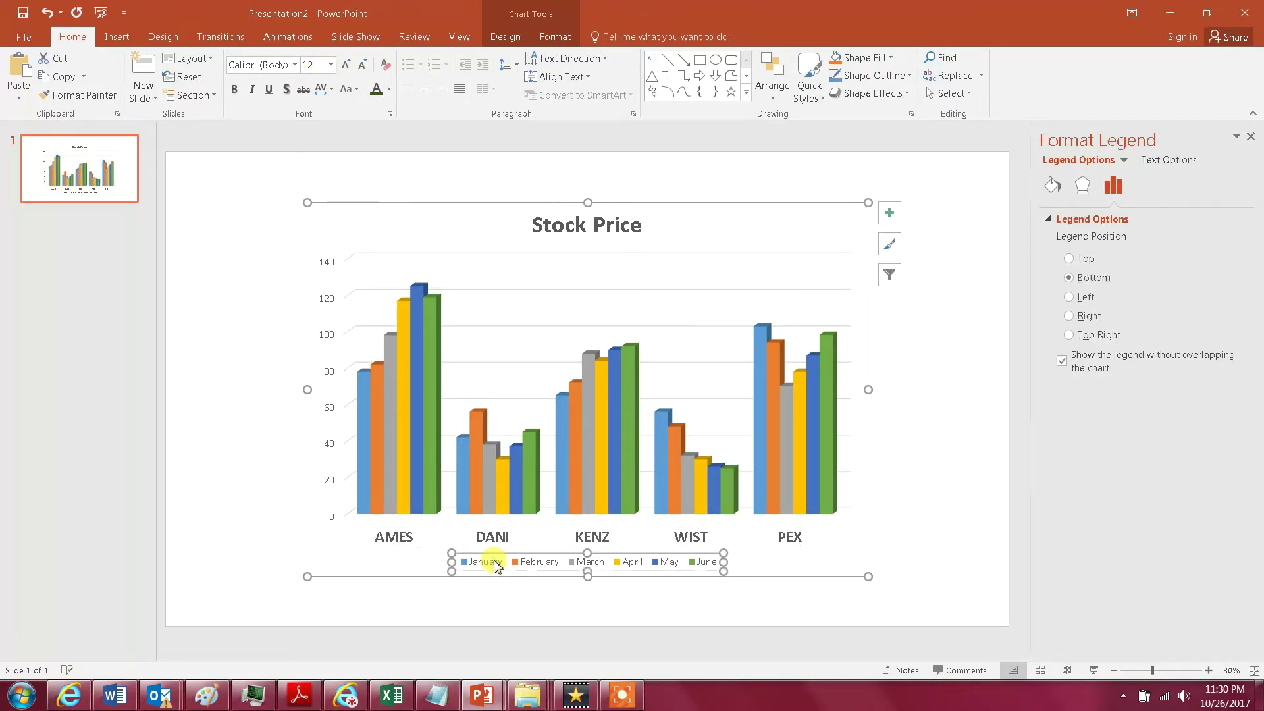
left_click(234, 89)
left_click(318, 64)
type("18")
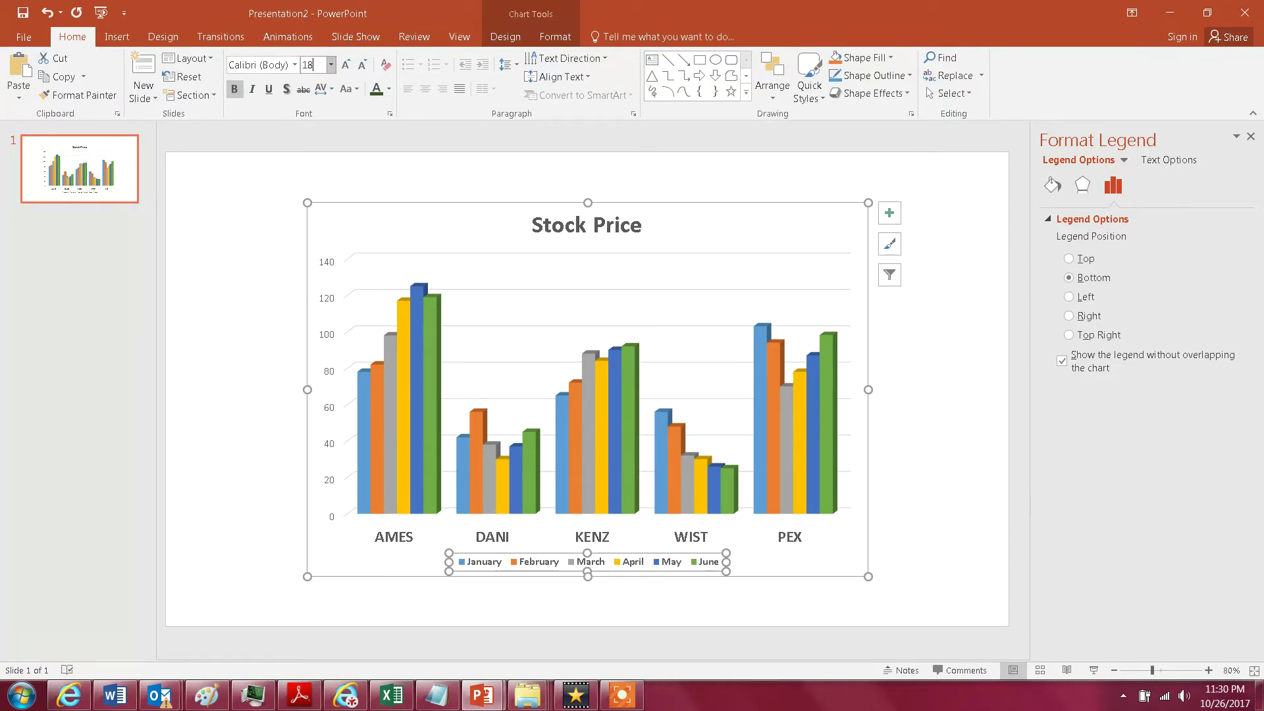
key("Return")
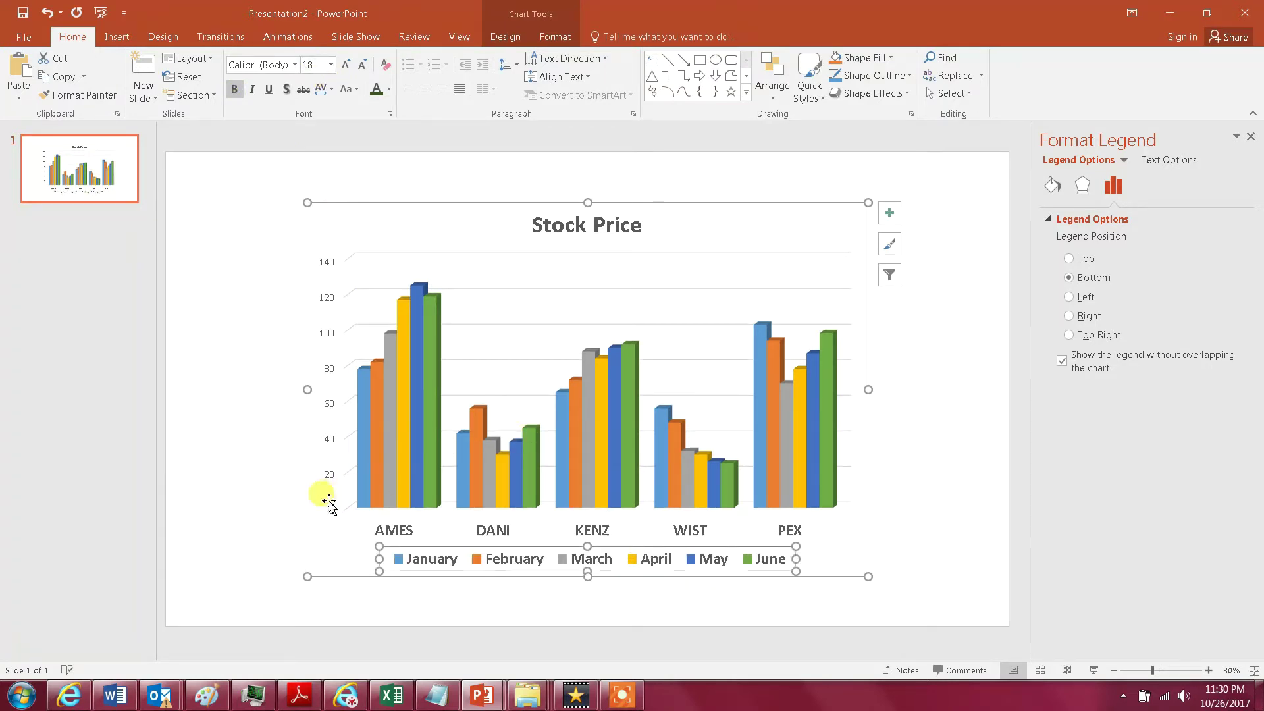
Preview several chart styles, then apply the dark Style 8 with data labels and white gridlines
left_click(263, 520)
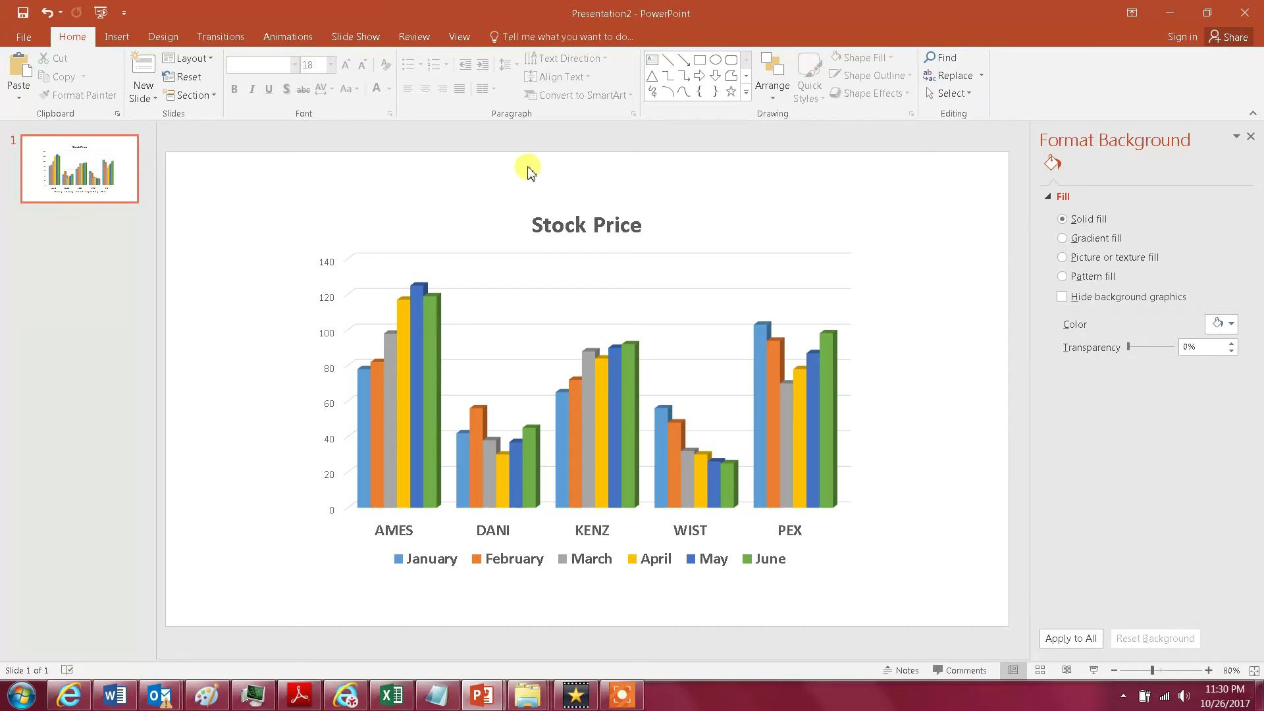
left_click(485, 281)
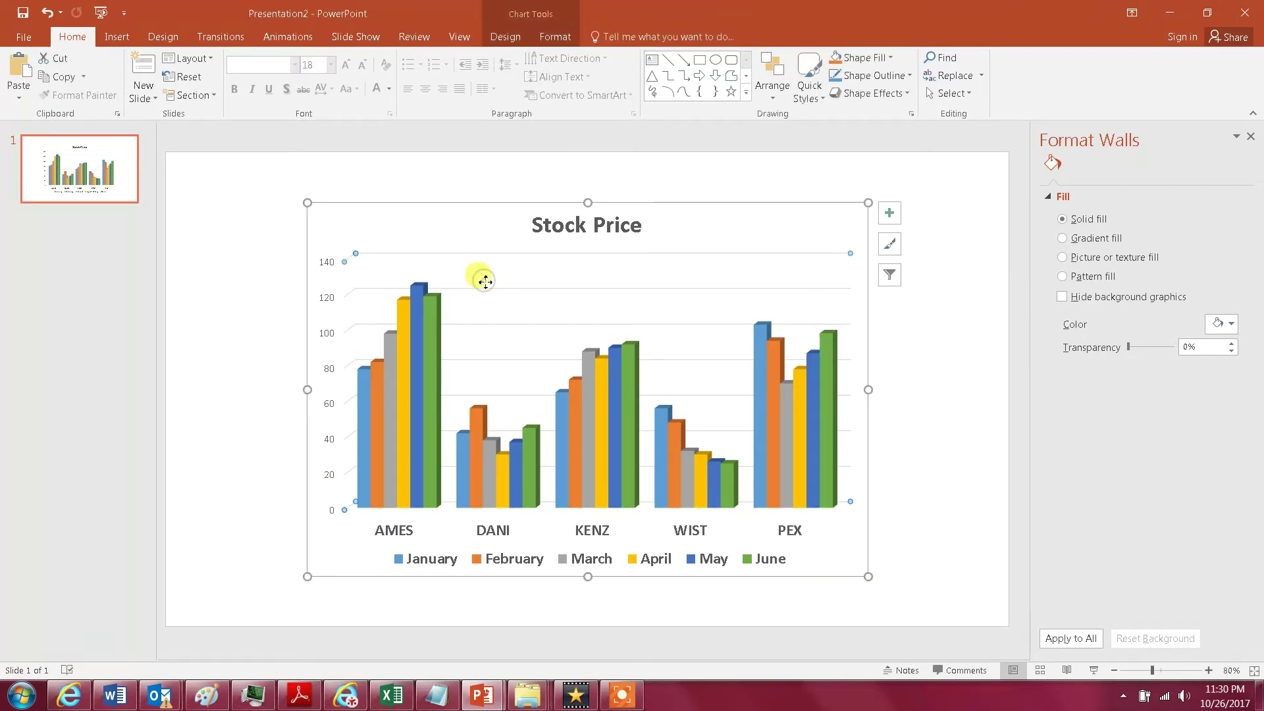
left_click(509, 38)
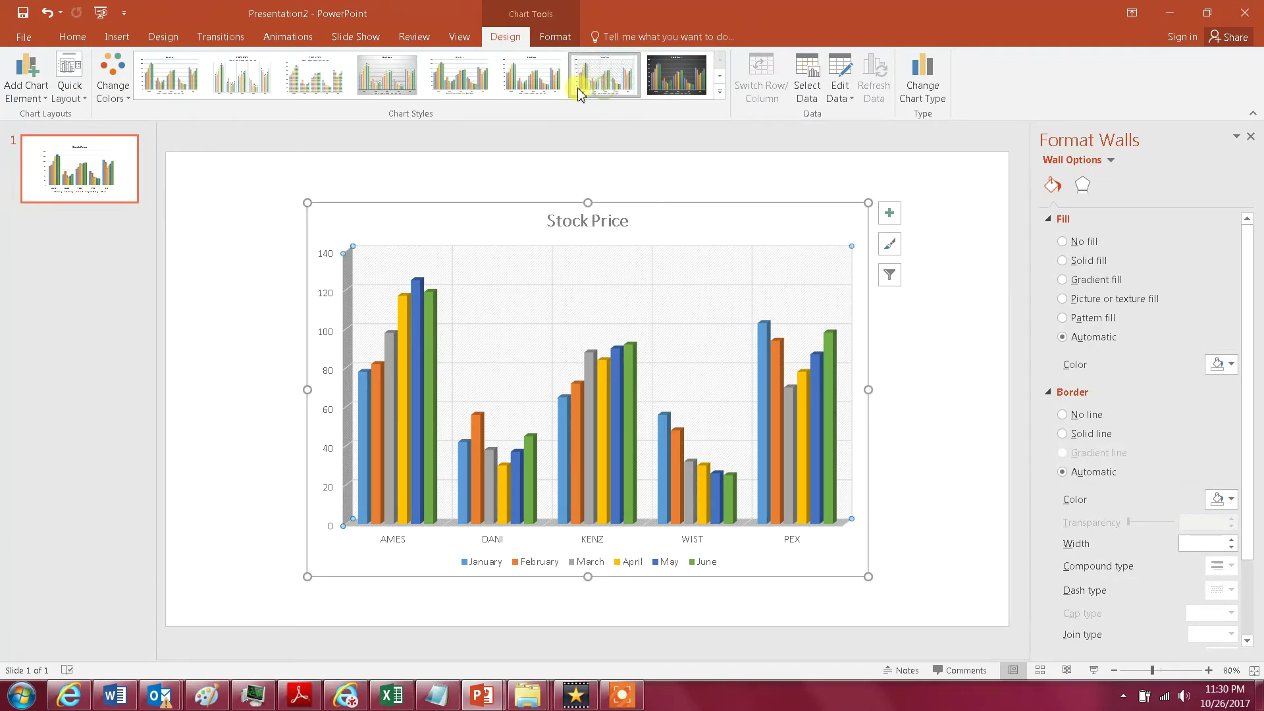
left_click(532, 78)
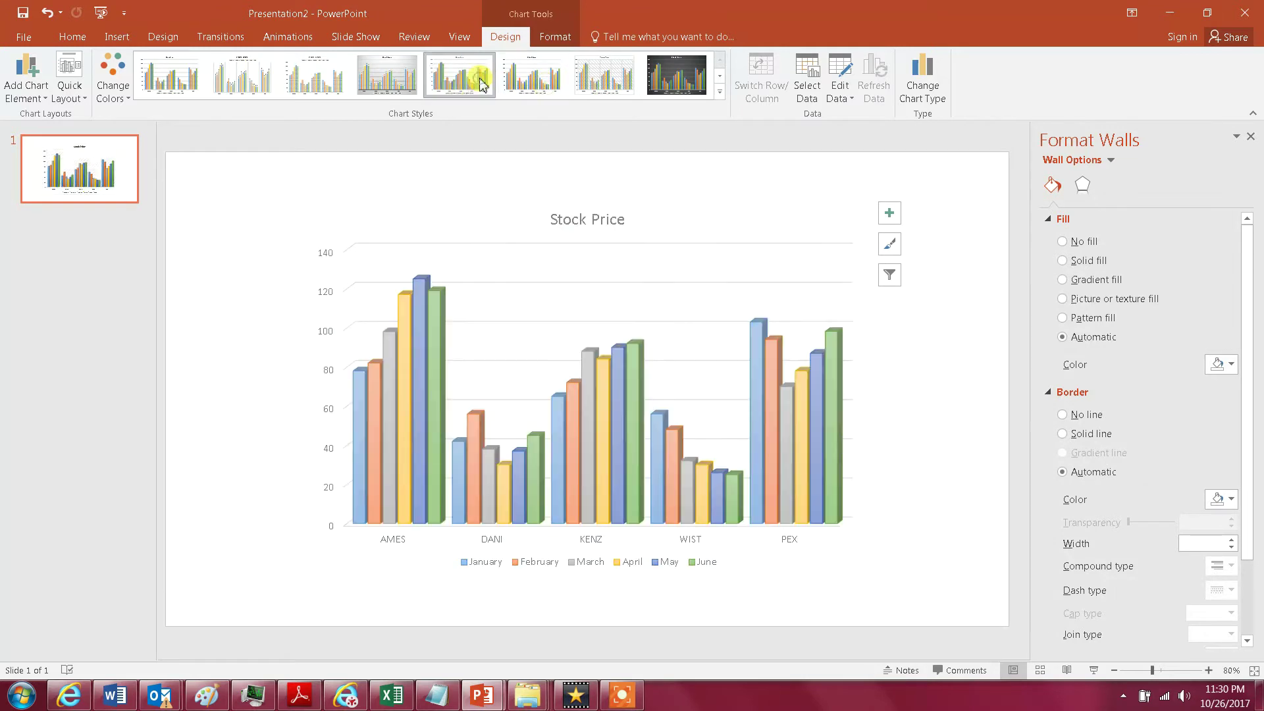
left_click(400, 74)
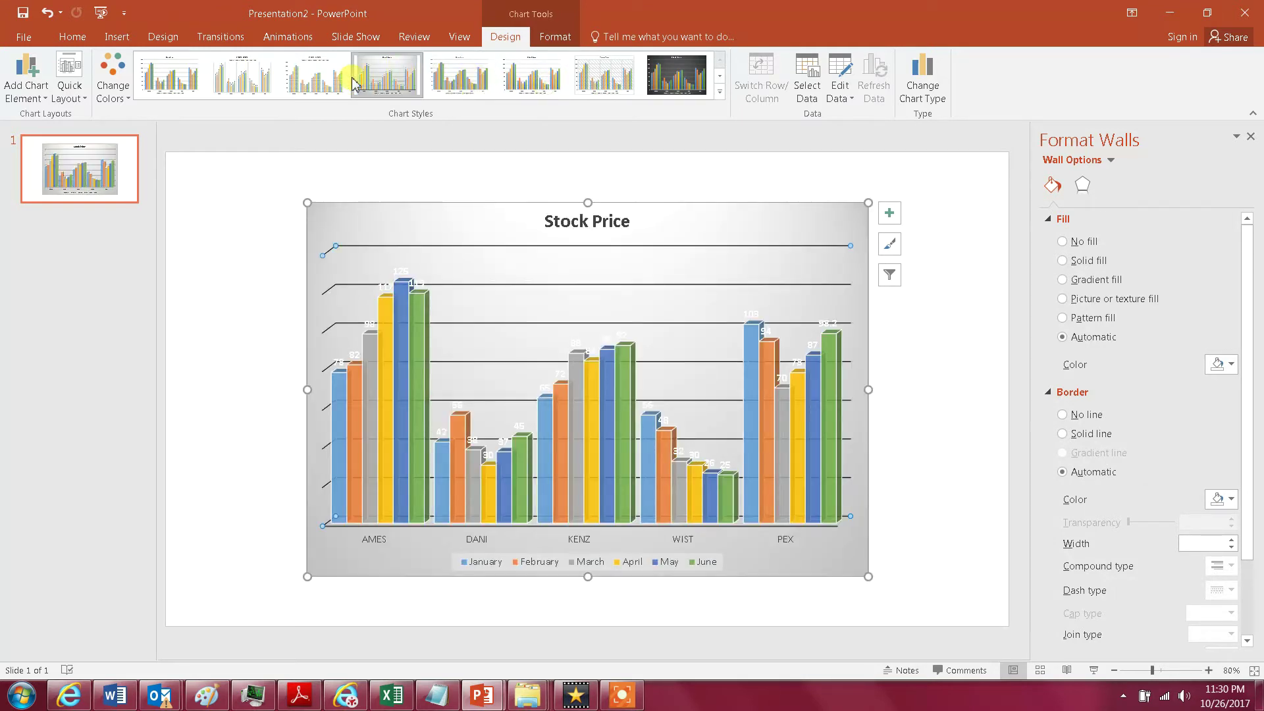
left_click(316, 76)
left_click(262, 80)
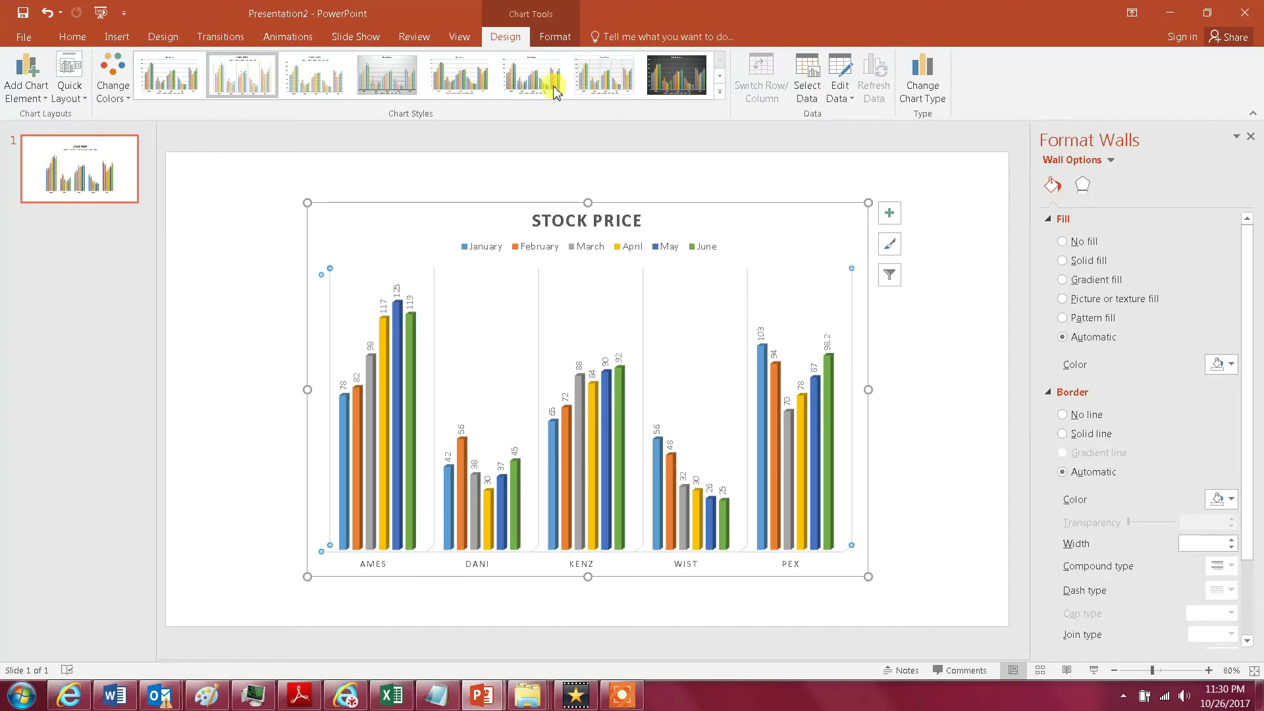
left_click(531, 78)
left_click(604, 96)
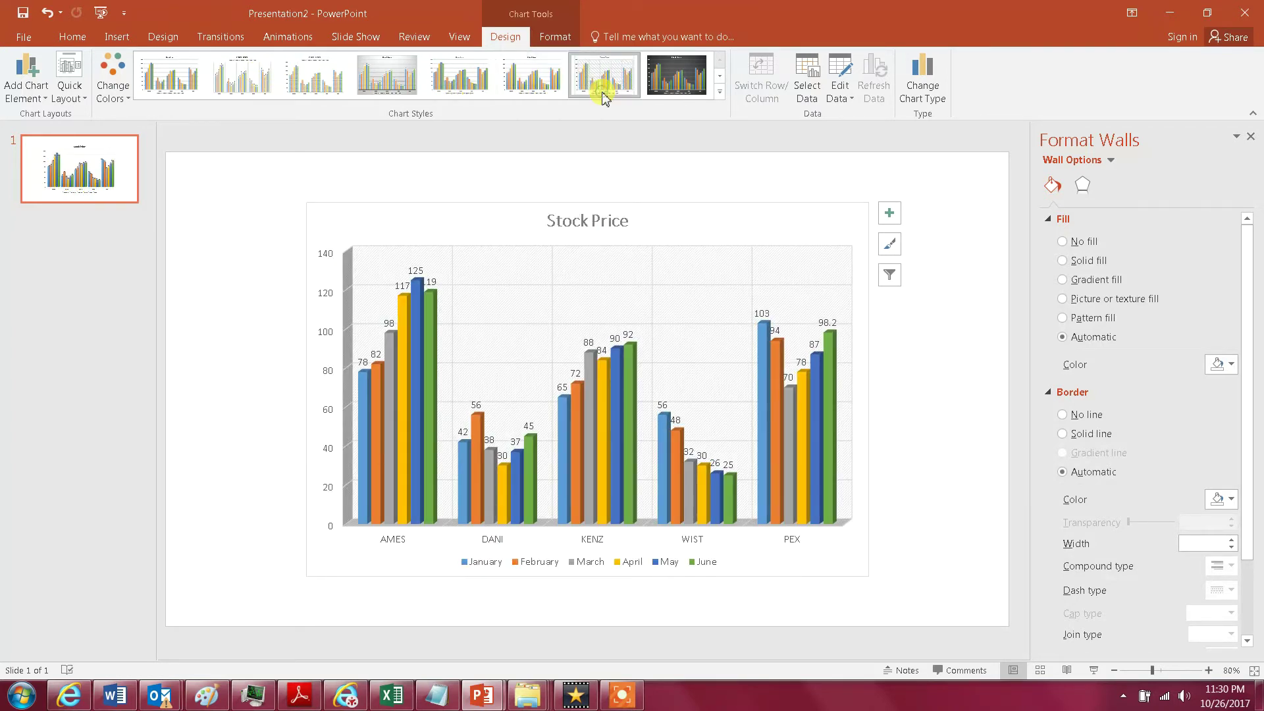
left_click(669, 85)
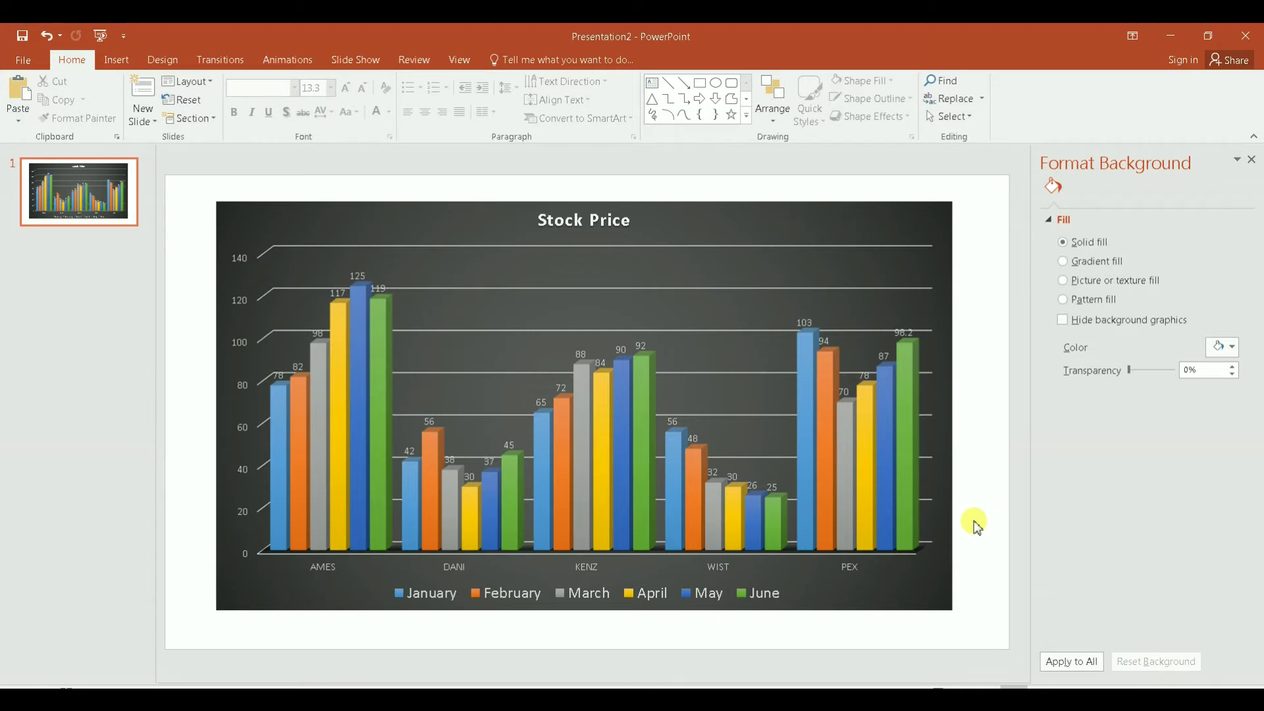
left_click(686, 356)
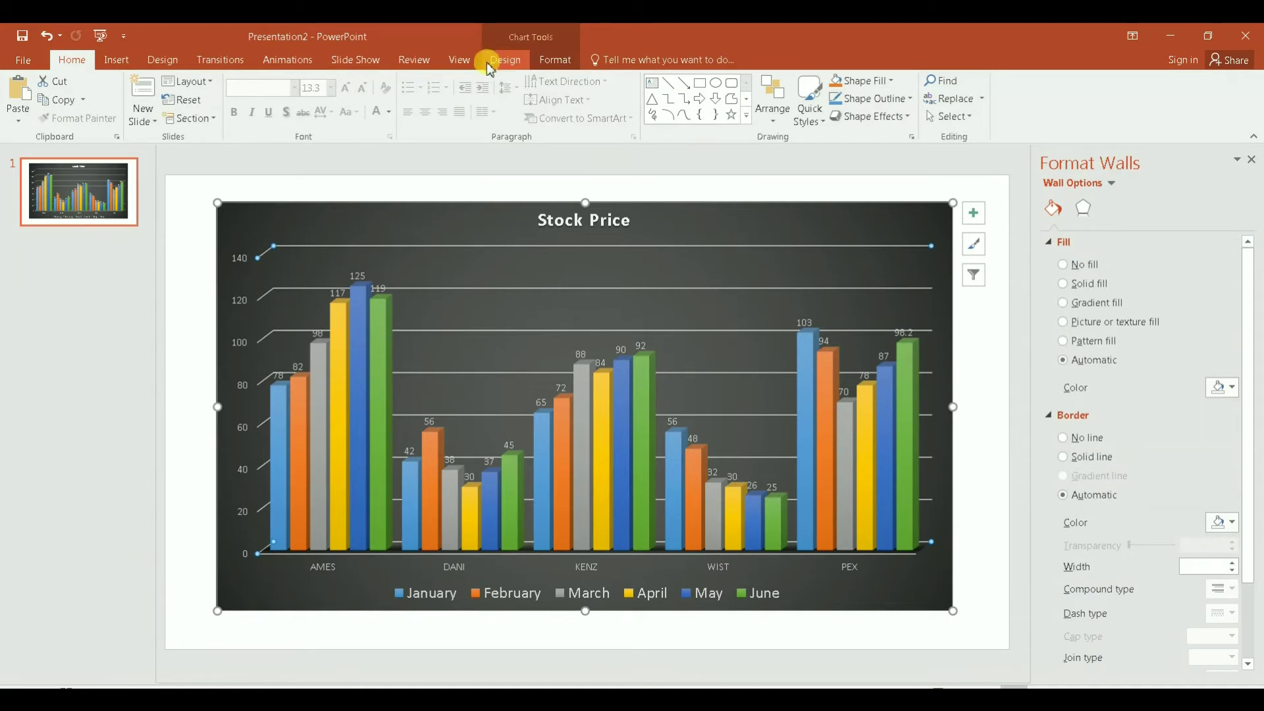
Open the chart data for editing, move the sheet up, and select the KENZ and WIST rows
left_click(496, 316)
left_click(502, 59)
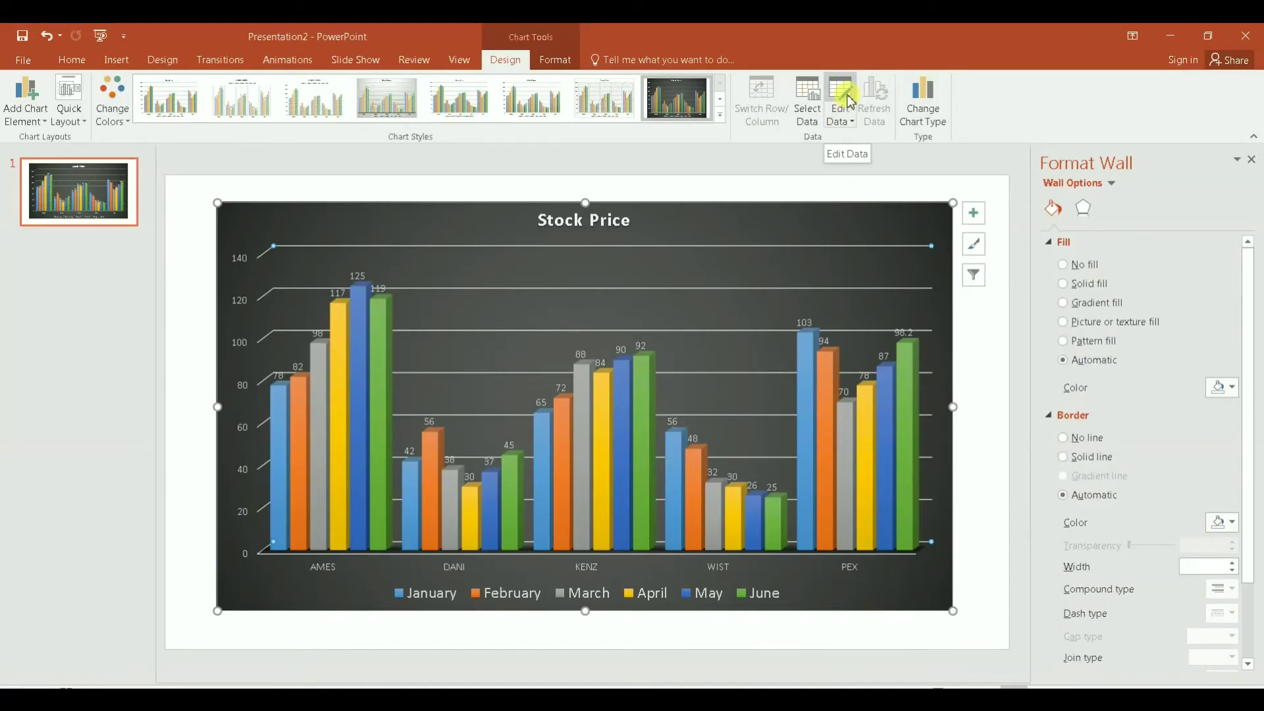
left_click(1060, 92)
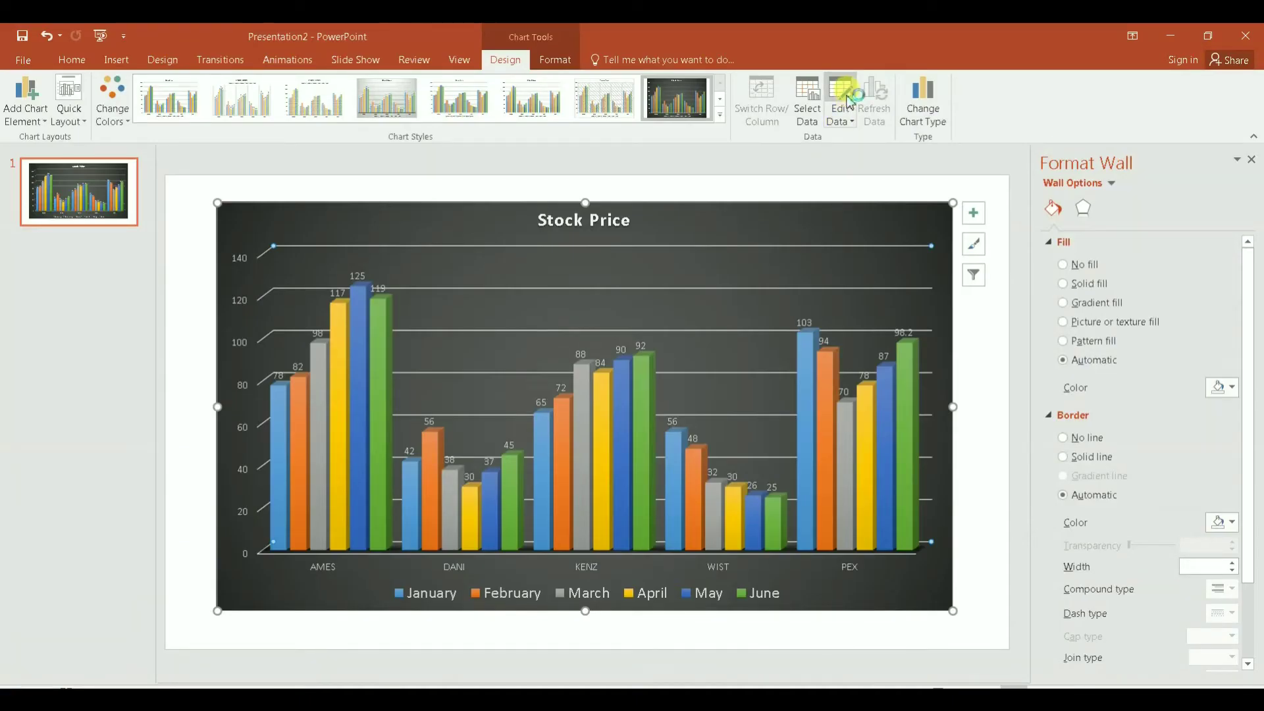
left_click(632, 535)
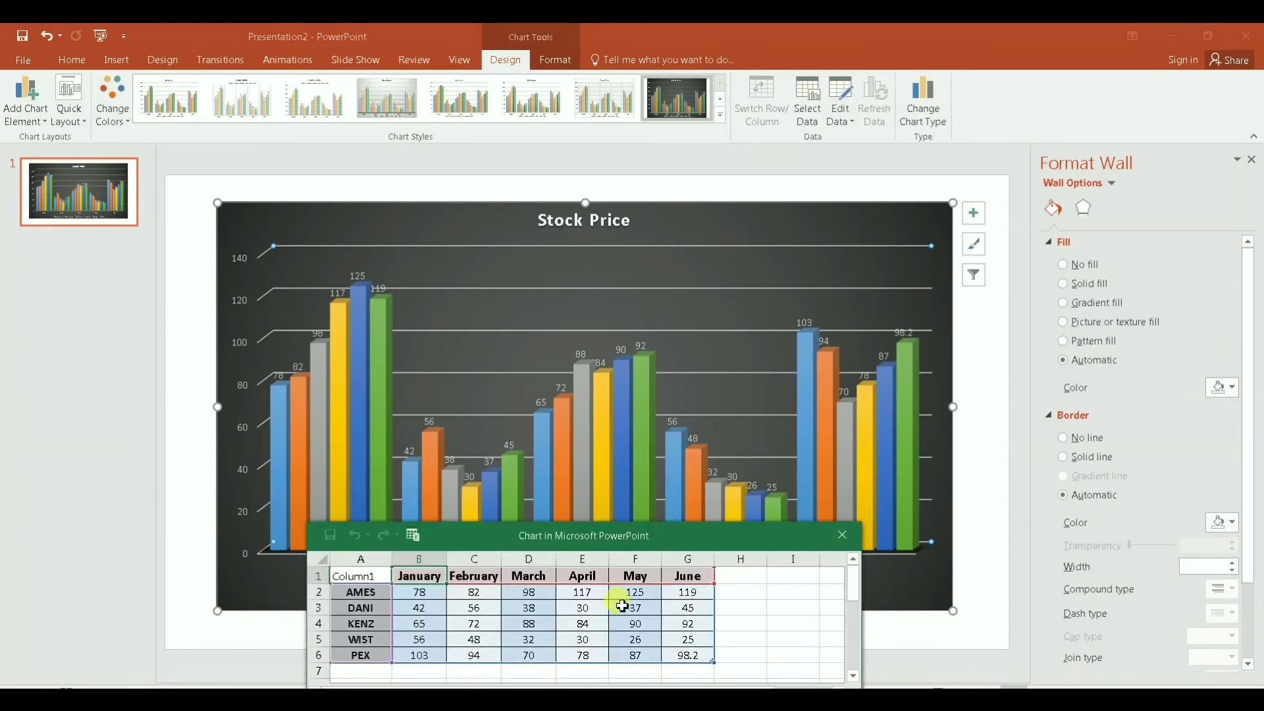
left_click_drag(642, 539, 431, 143)
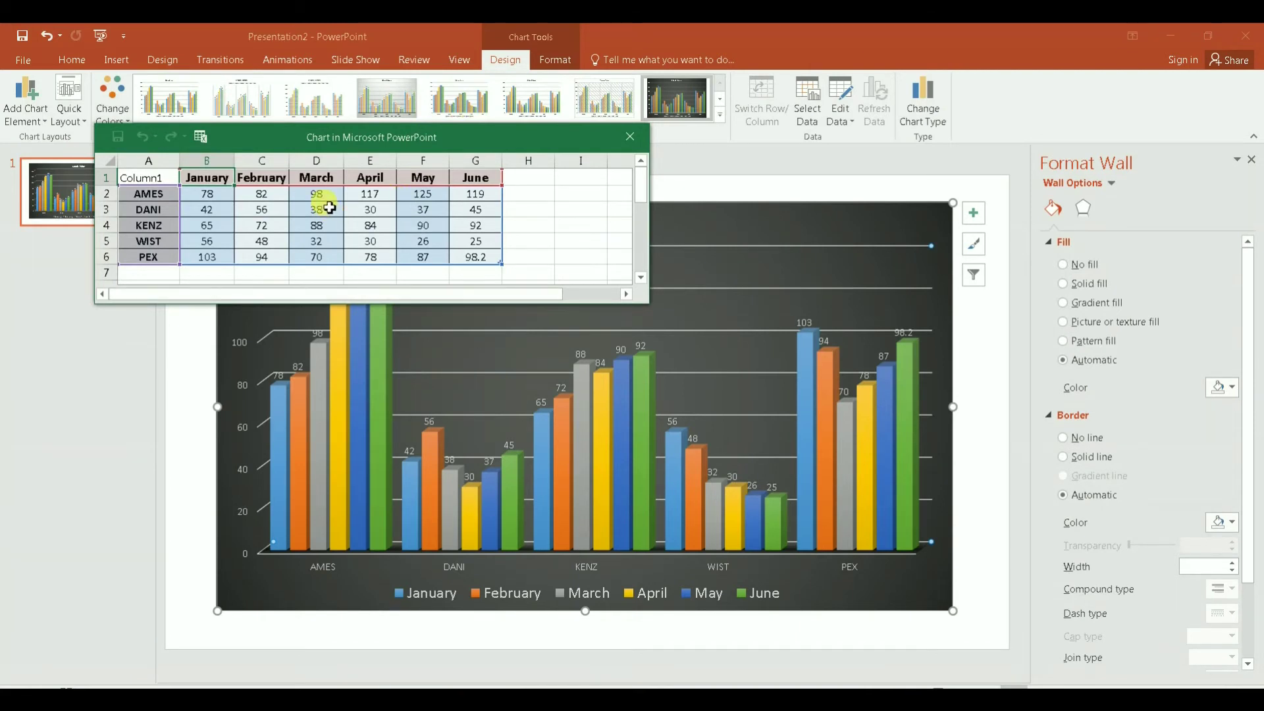
left_click_drag(317, 194, 330, 208)
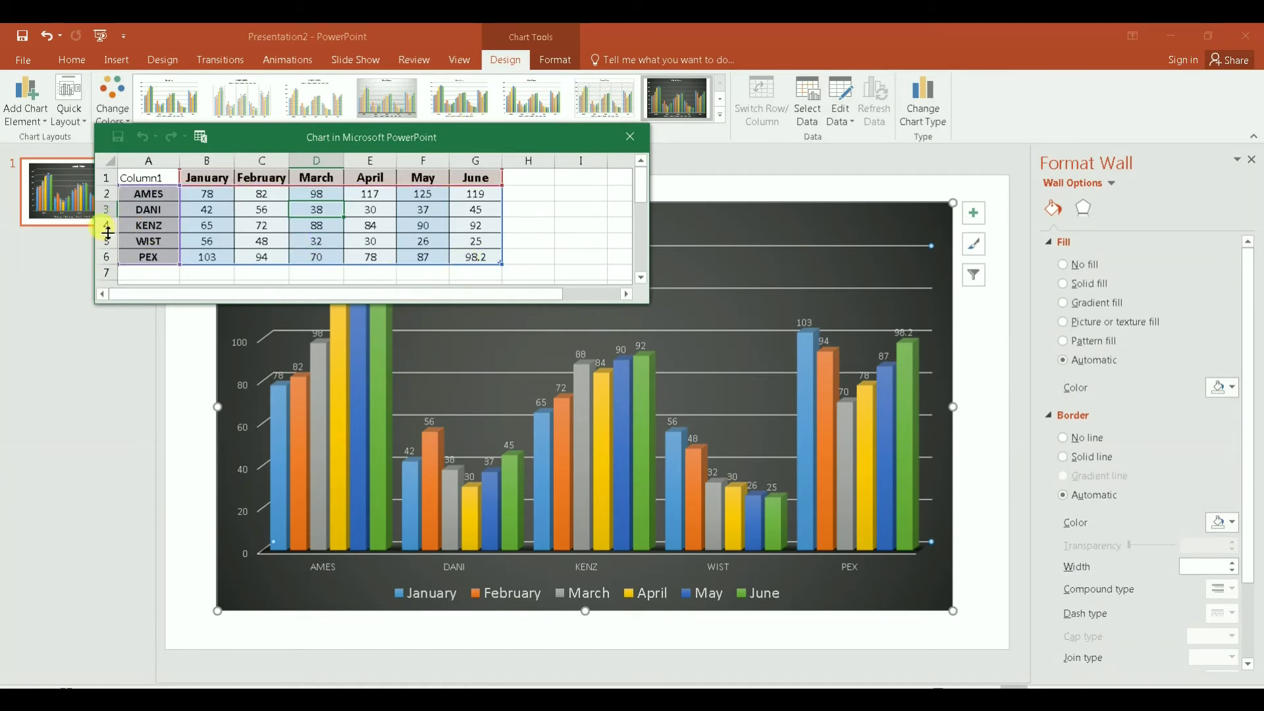
left_click_drag(102, 225, 156, 232)
Delete the KENZ and WIST rows from the chart data and close the data window
right_click(155, 232)
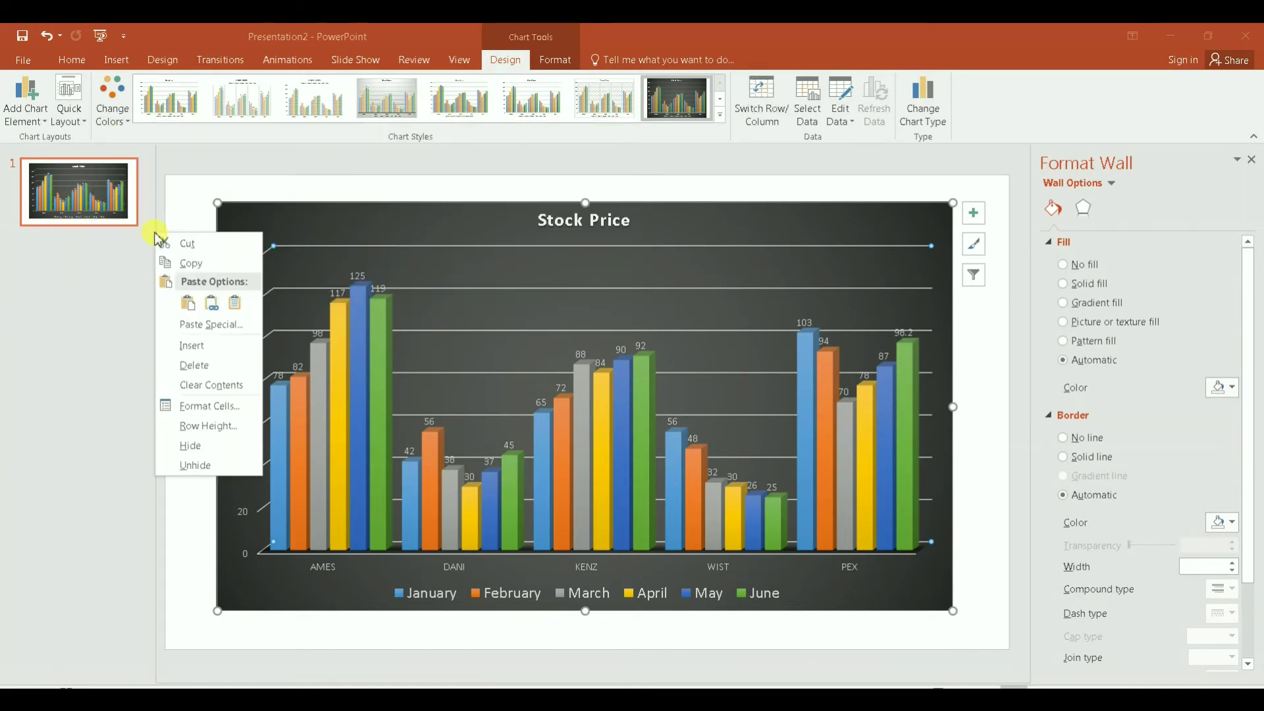
left_click(194, 366)
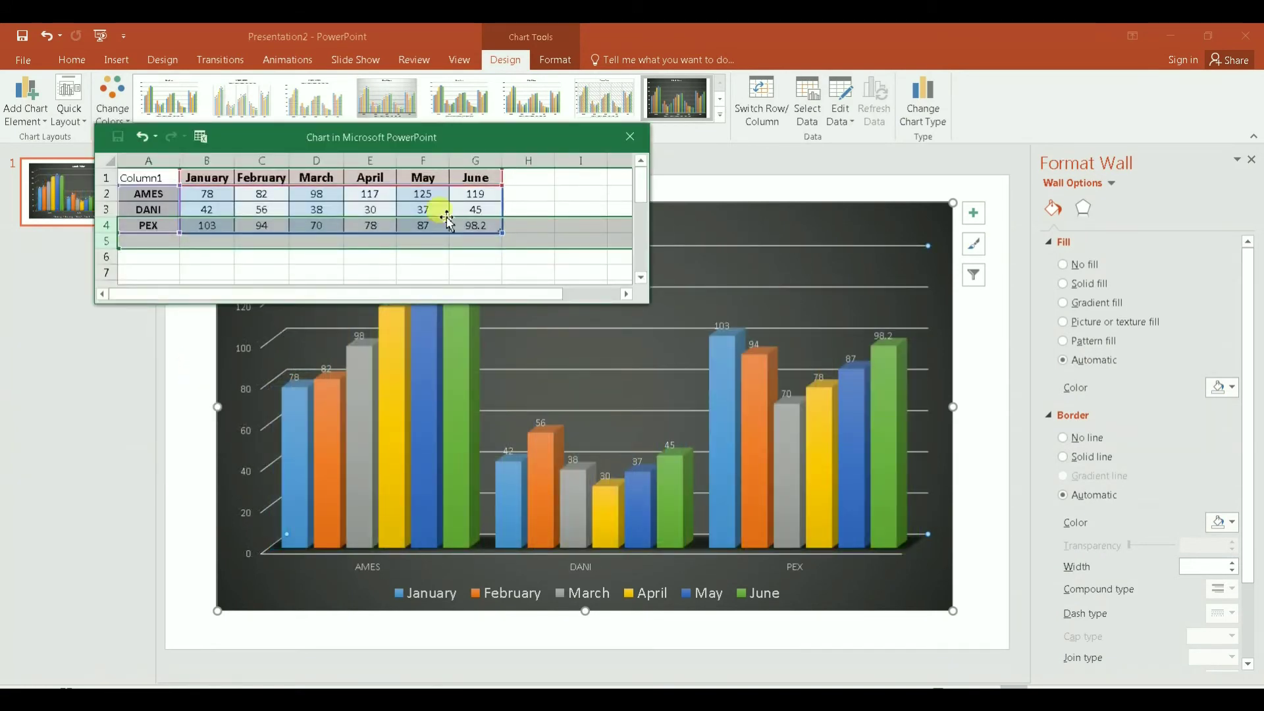
left_click(435, 256)
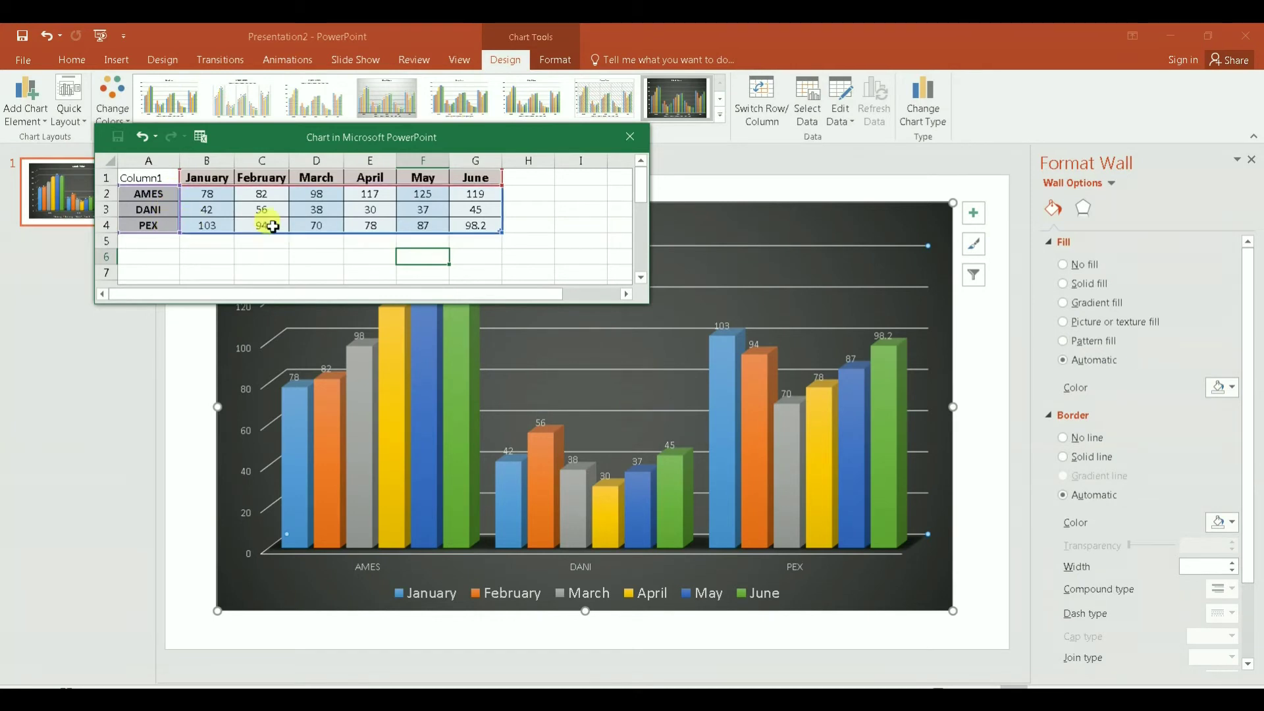
left_click(991, 323)
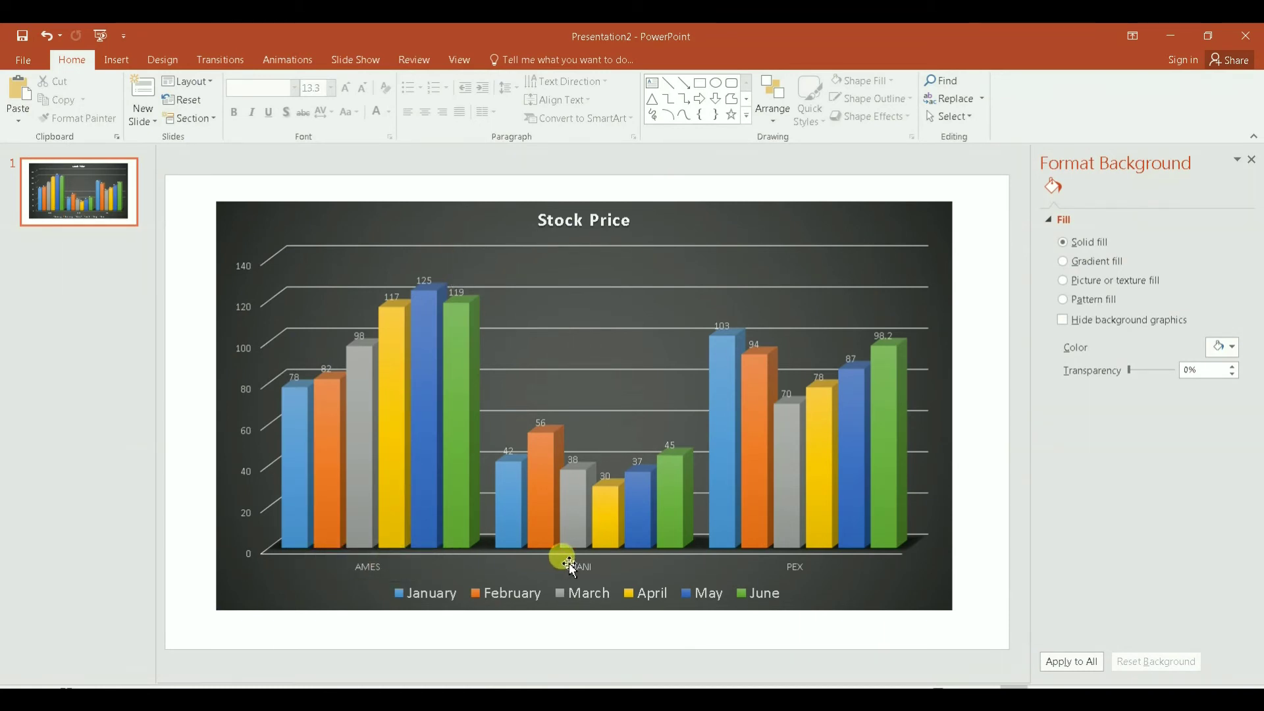
Open the chart's Select Data Source dialog, then close it
left_click(547, 265)
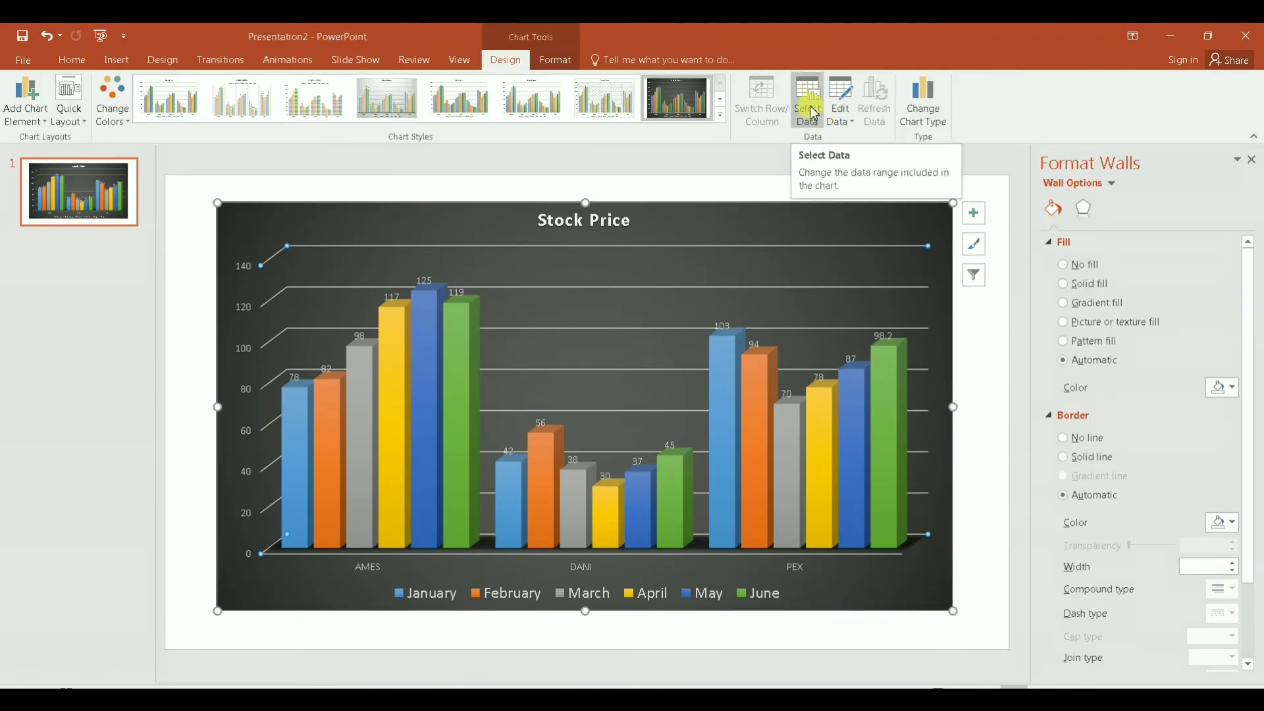
left_click(811, 110)
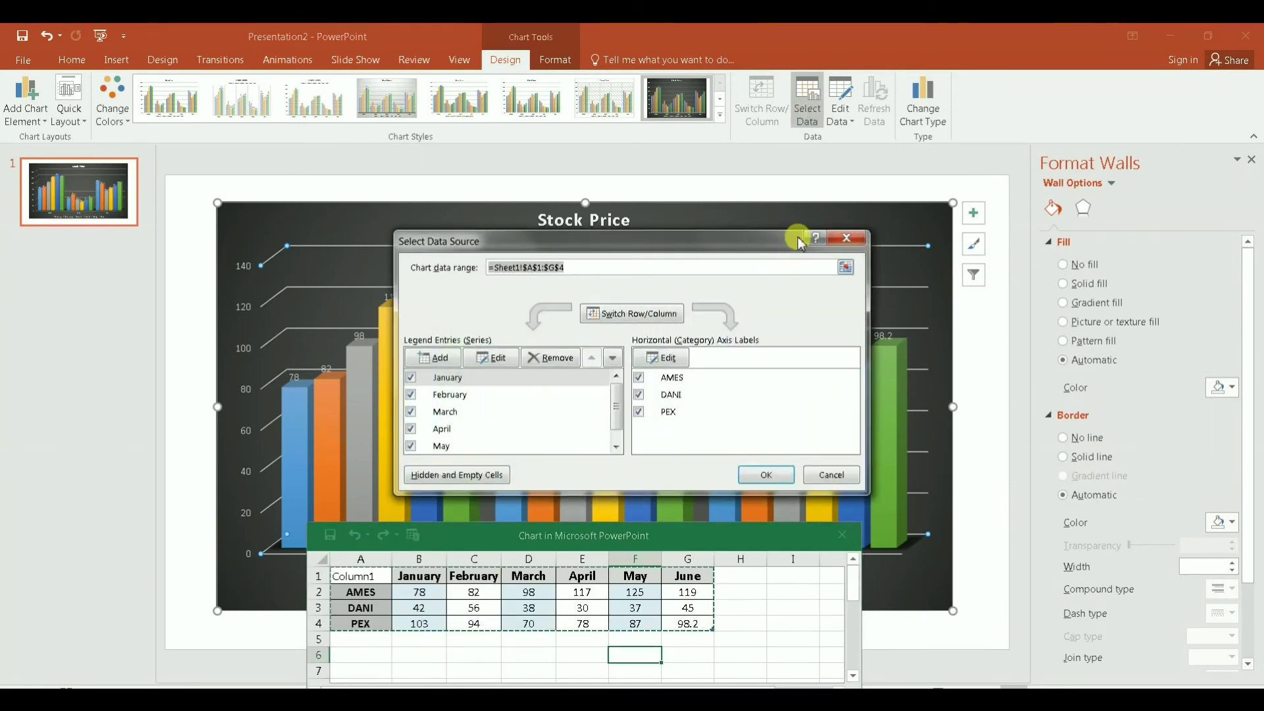
left_click(848, 240)
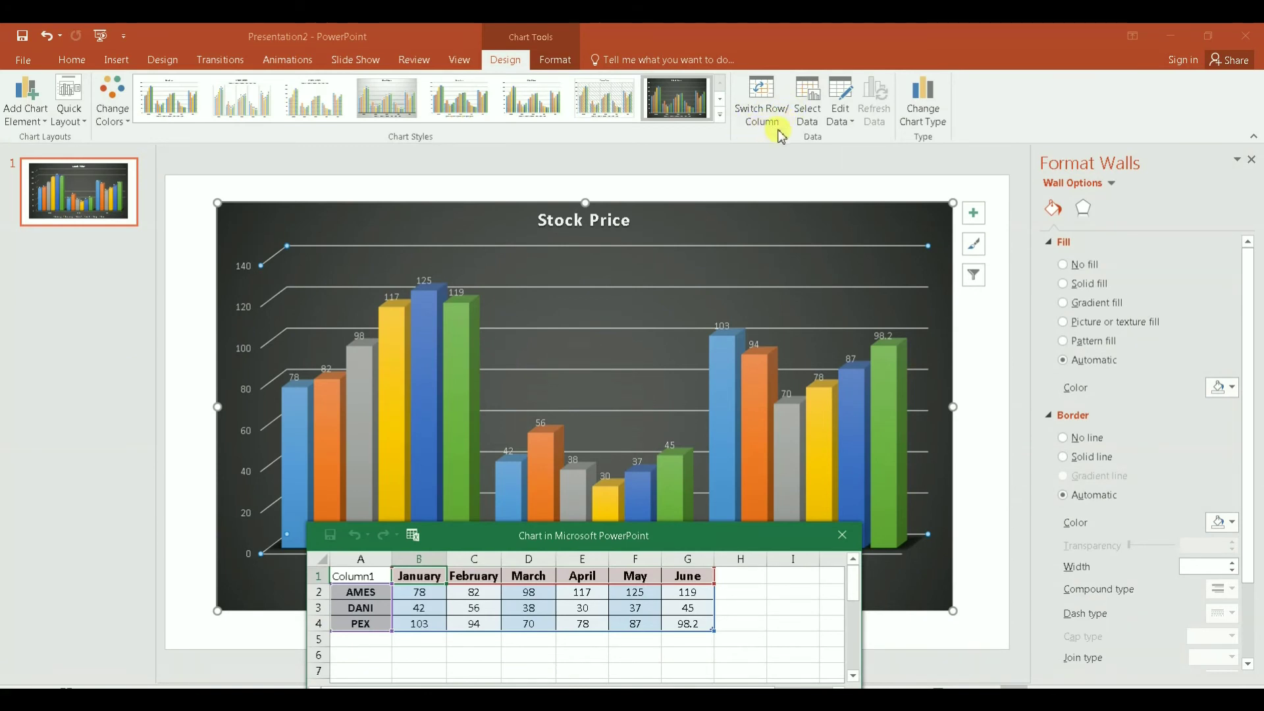
Move the data sheet aside and regroup columns by month, January–June, with AMES, DANI, PEX as series
left_click_drag(549, 537, 1224, 270)
left_click(760, 94)
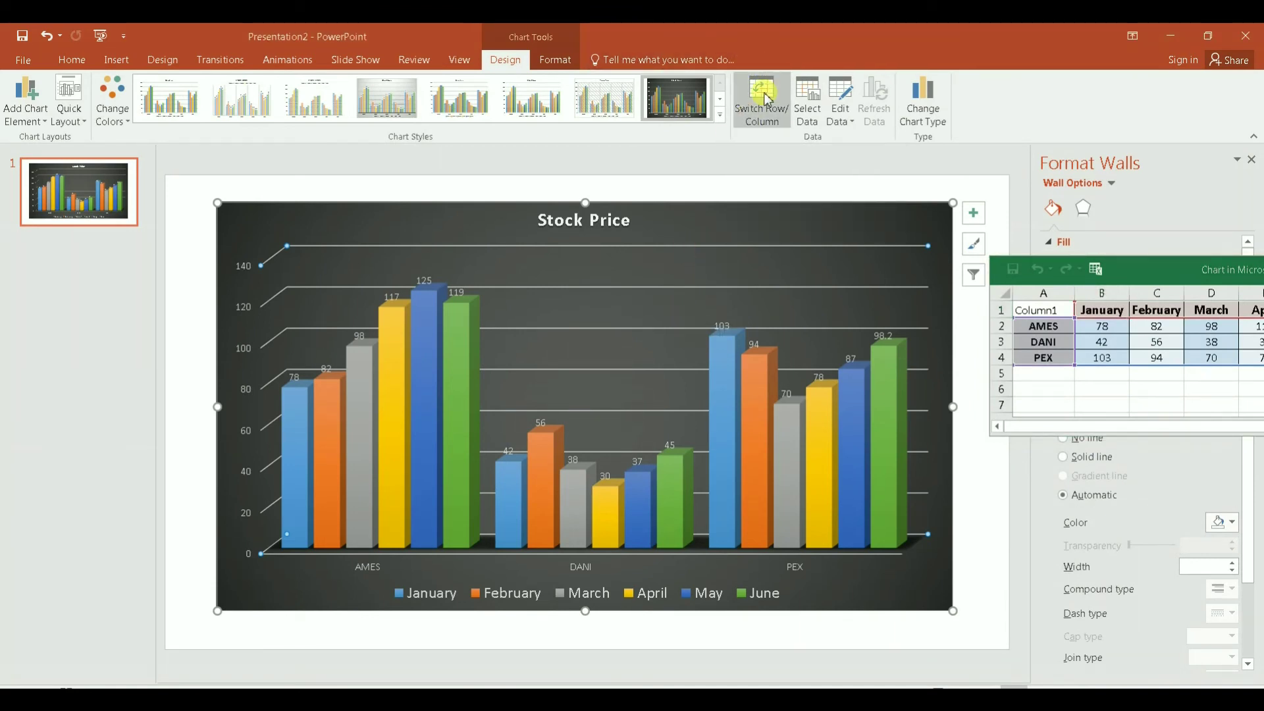
left_click(766, 98)
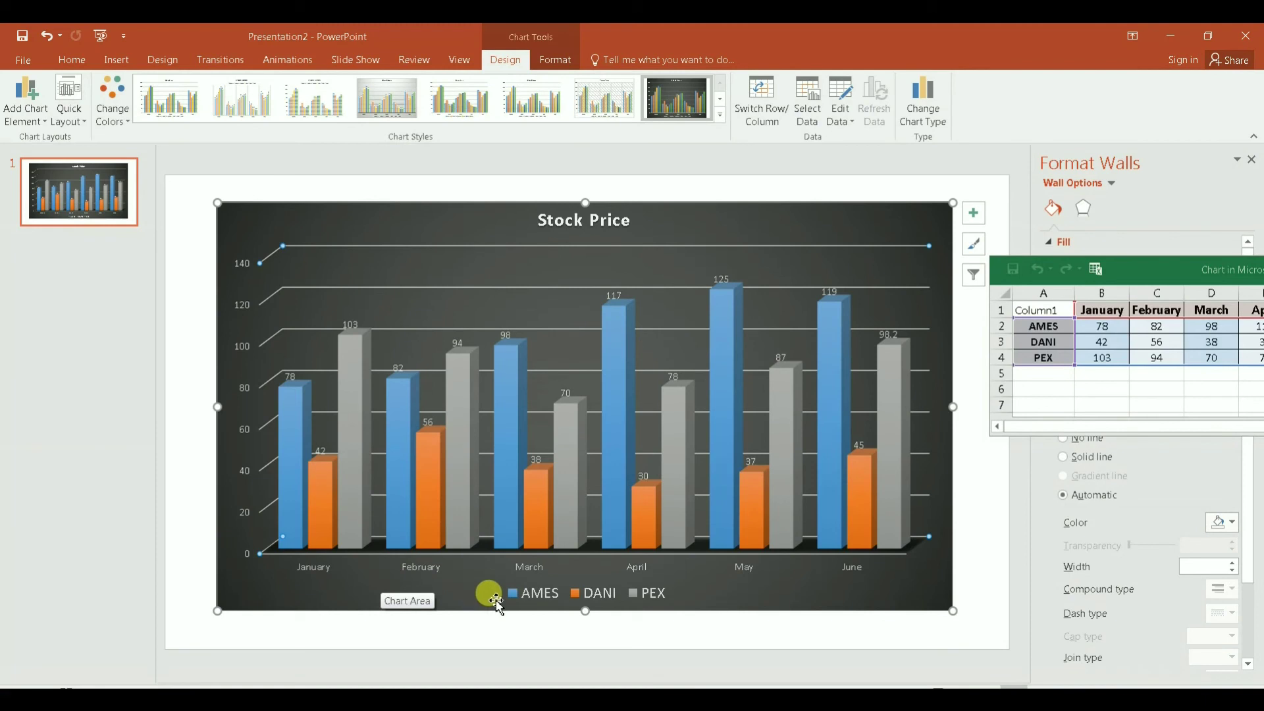
left_click(314, 569)
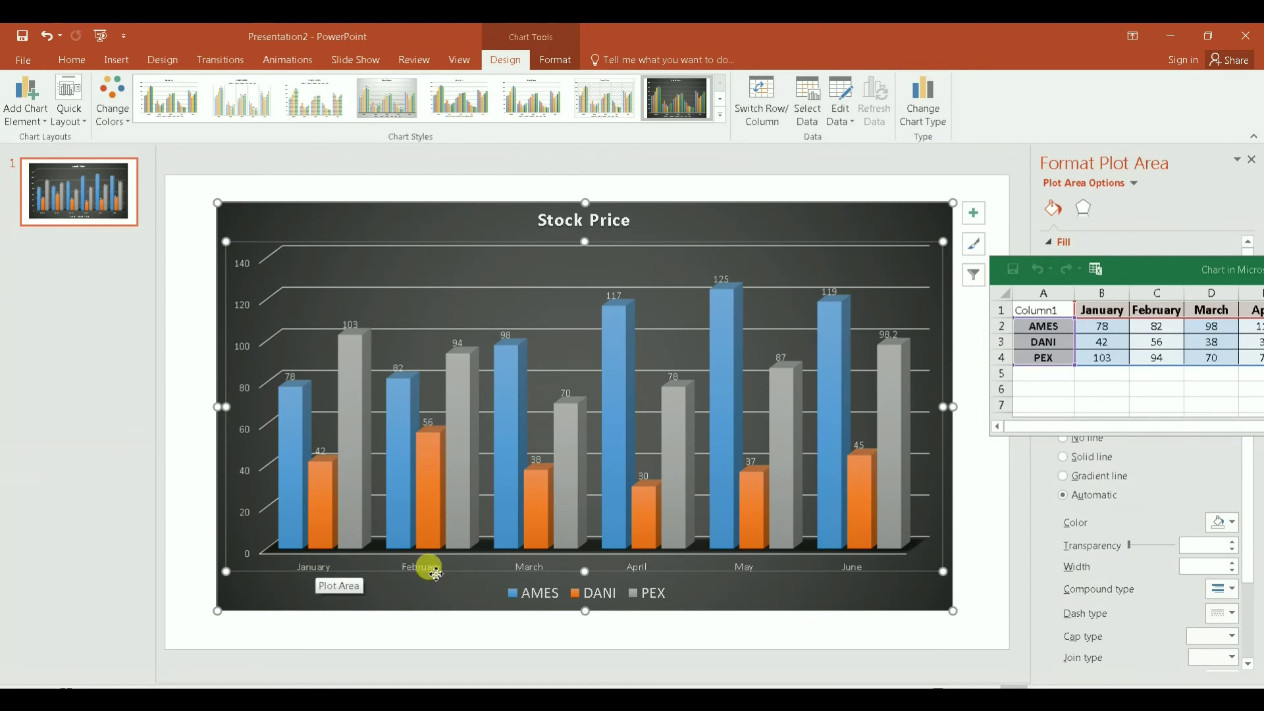
left_click(322, 568)
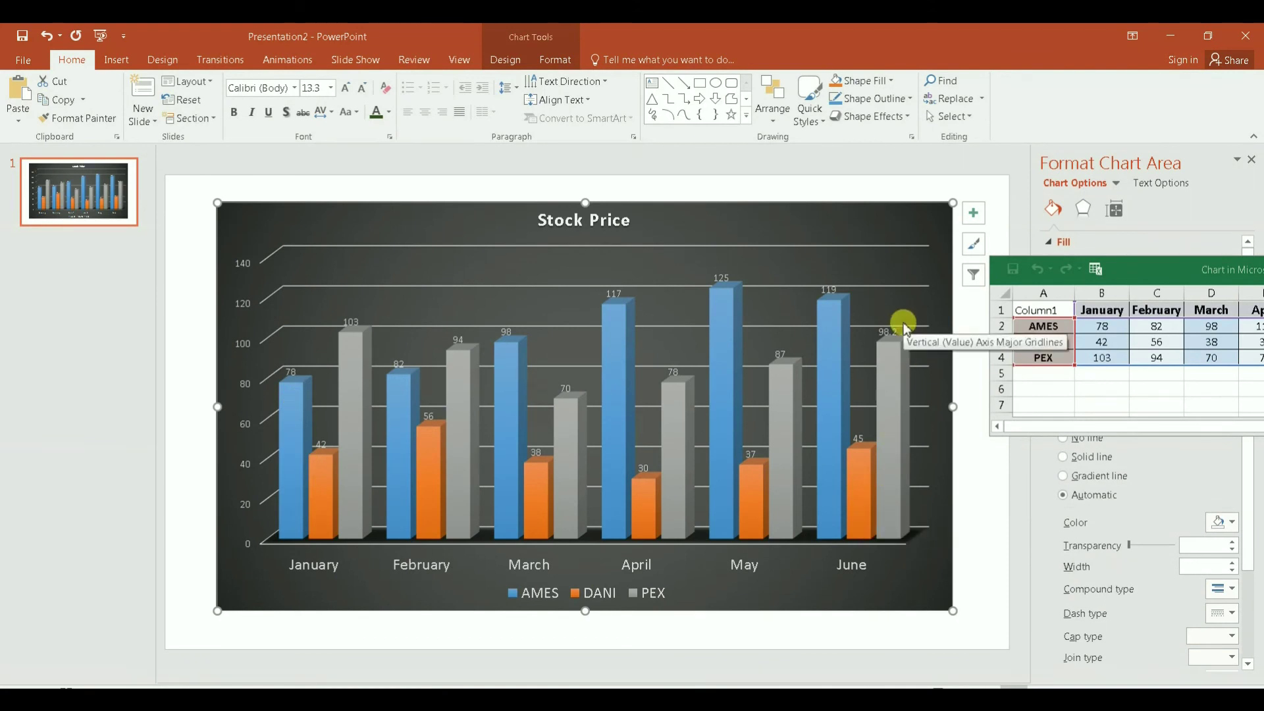
Switch rows and columns back so AMES, DANI and PEX sit on the axis with monthly series
left_click(506, 61)
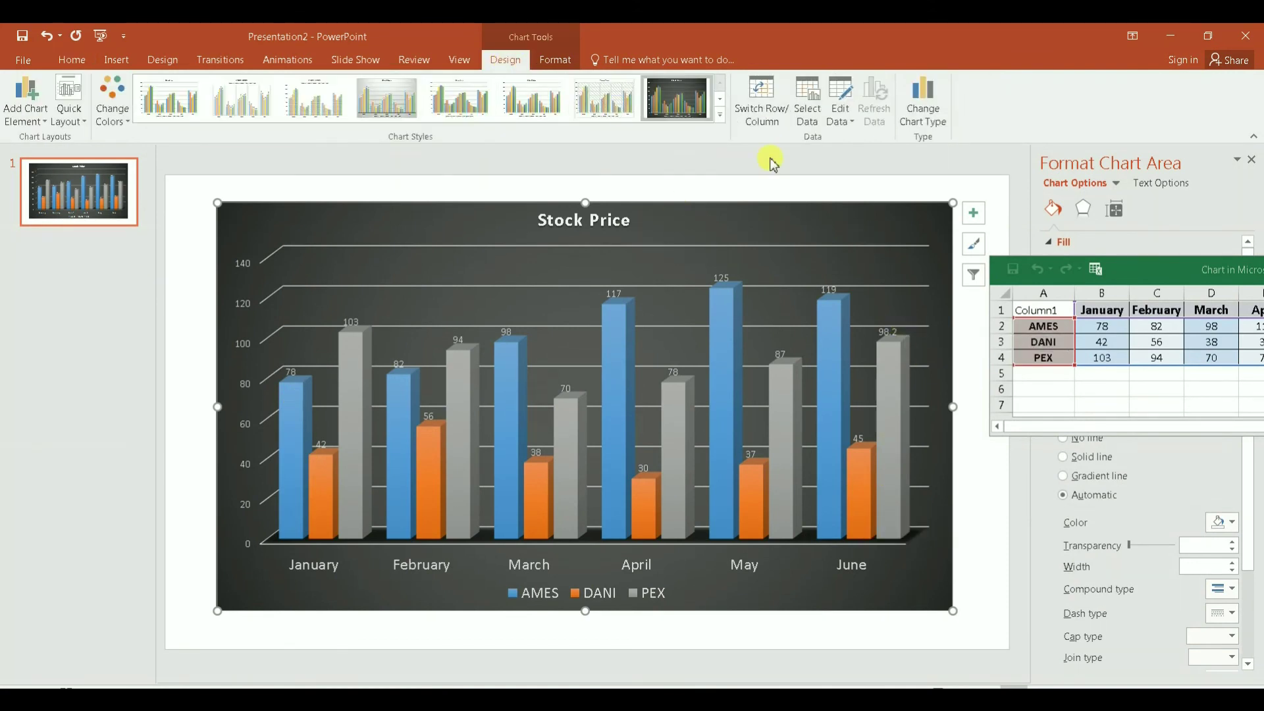
left_click(770, 102)
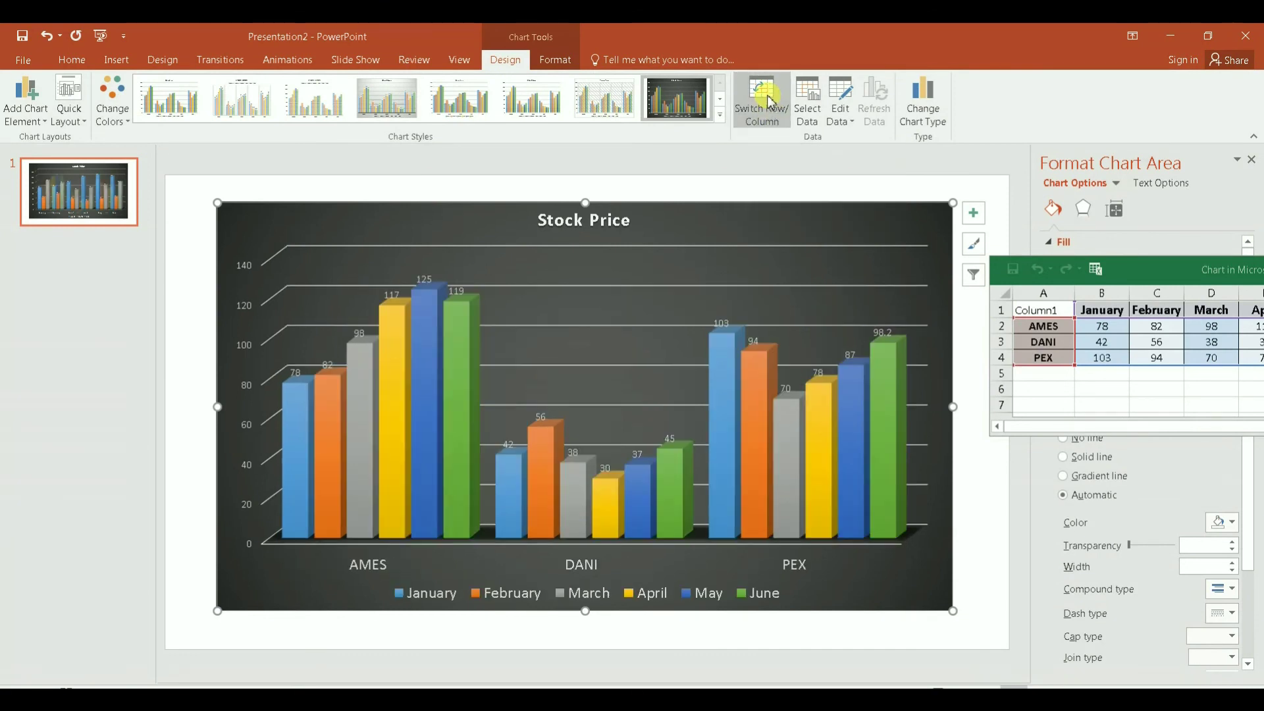